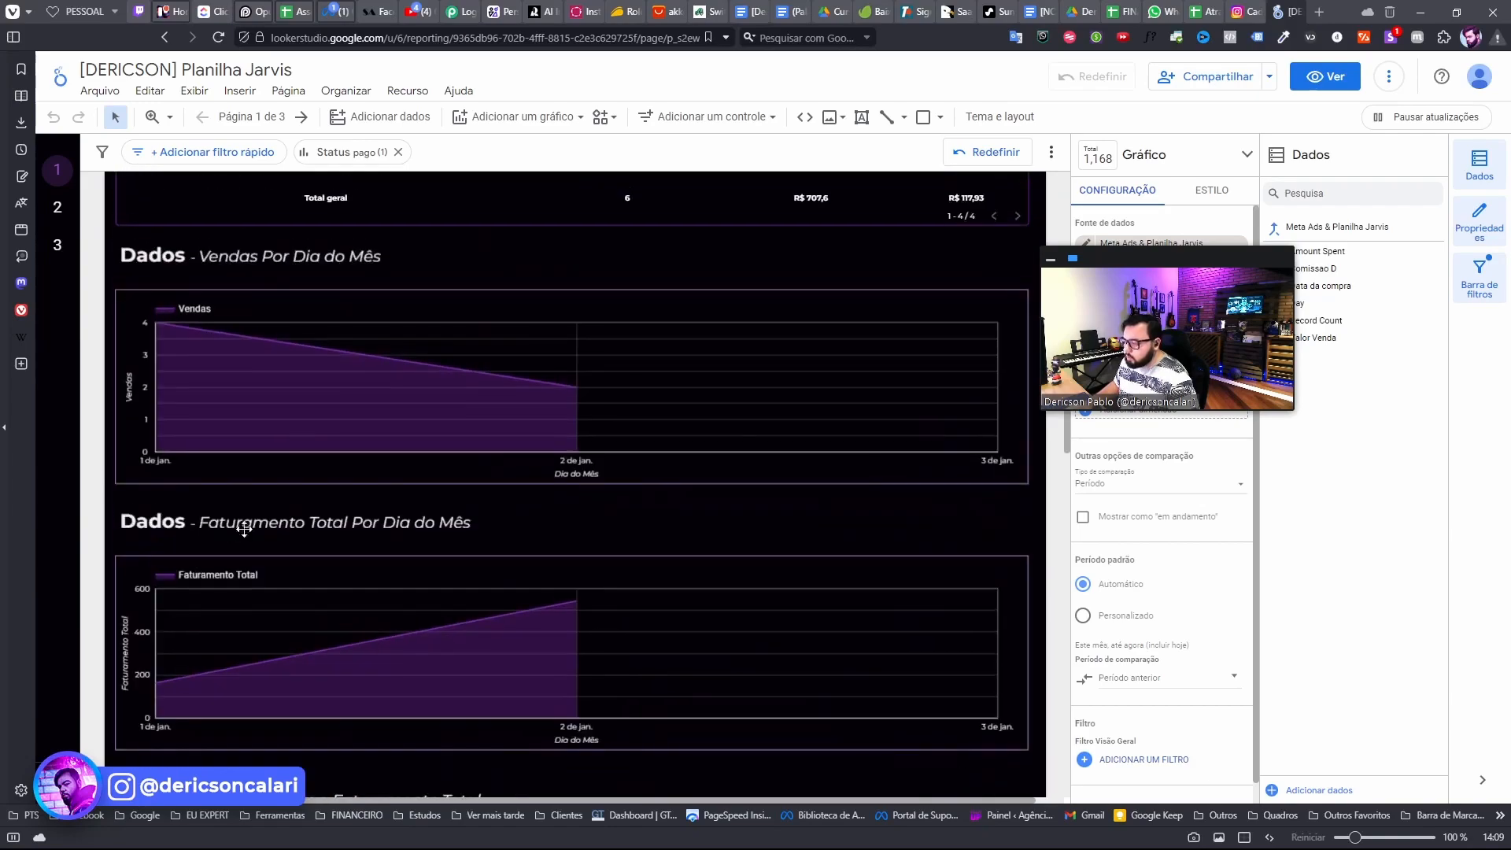
- Refresh the report data and reload the report to recheck the broken scorecards under Métricas Gerais dos Produtos
scroll(529, 406, up, 2)
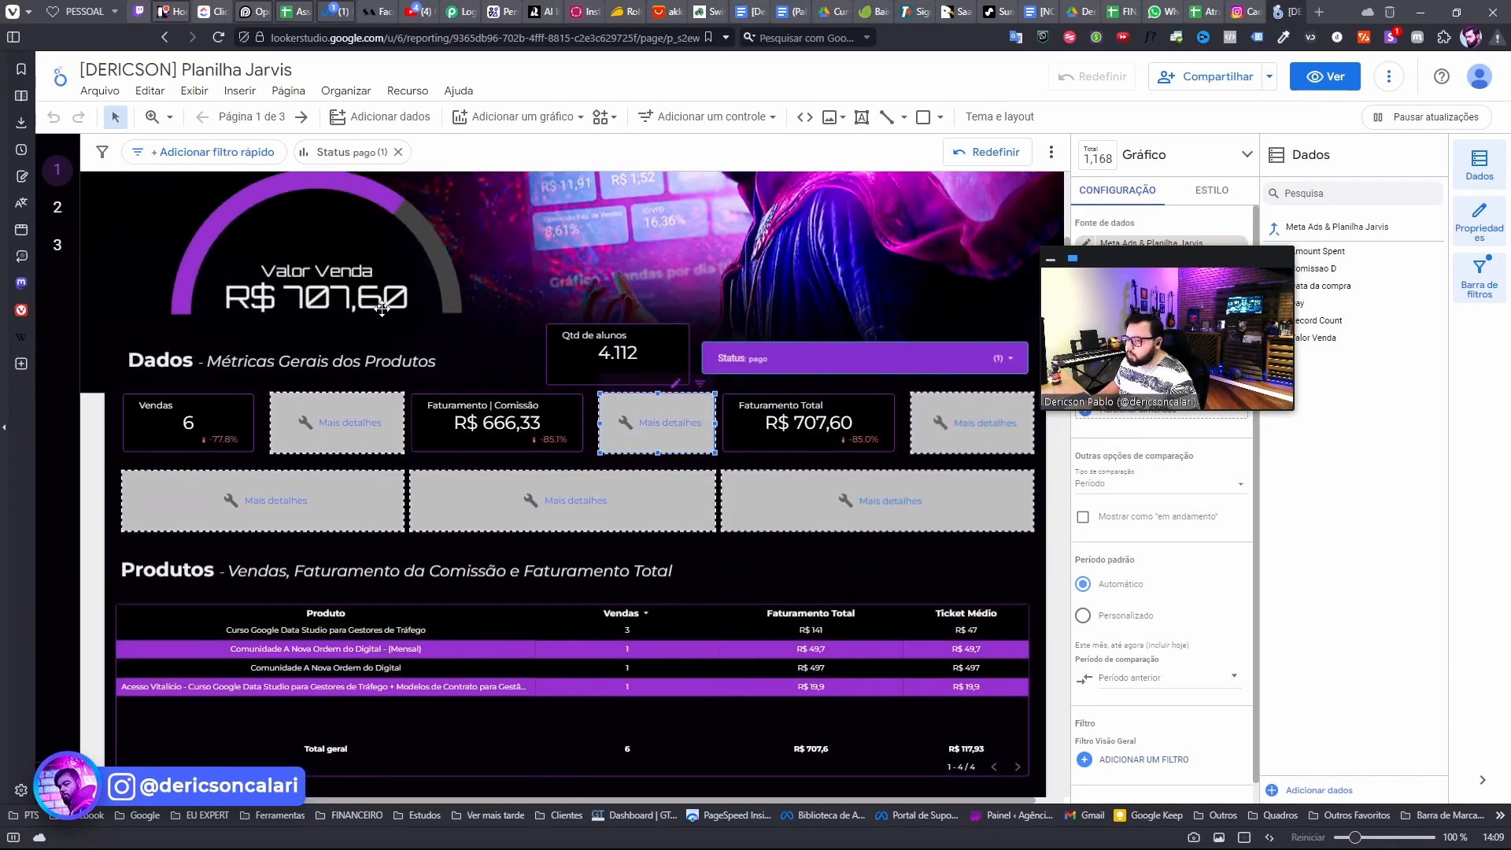
click(194, 90)
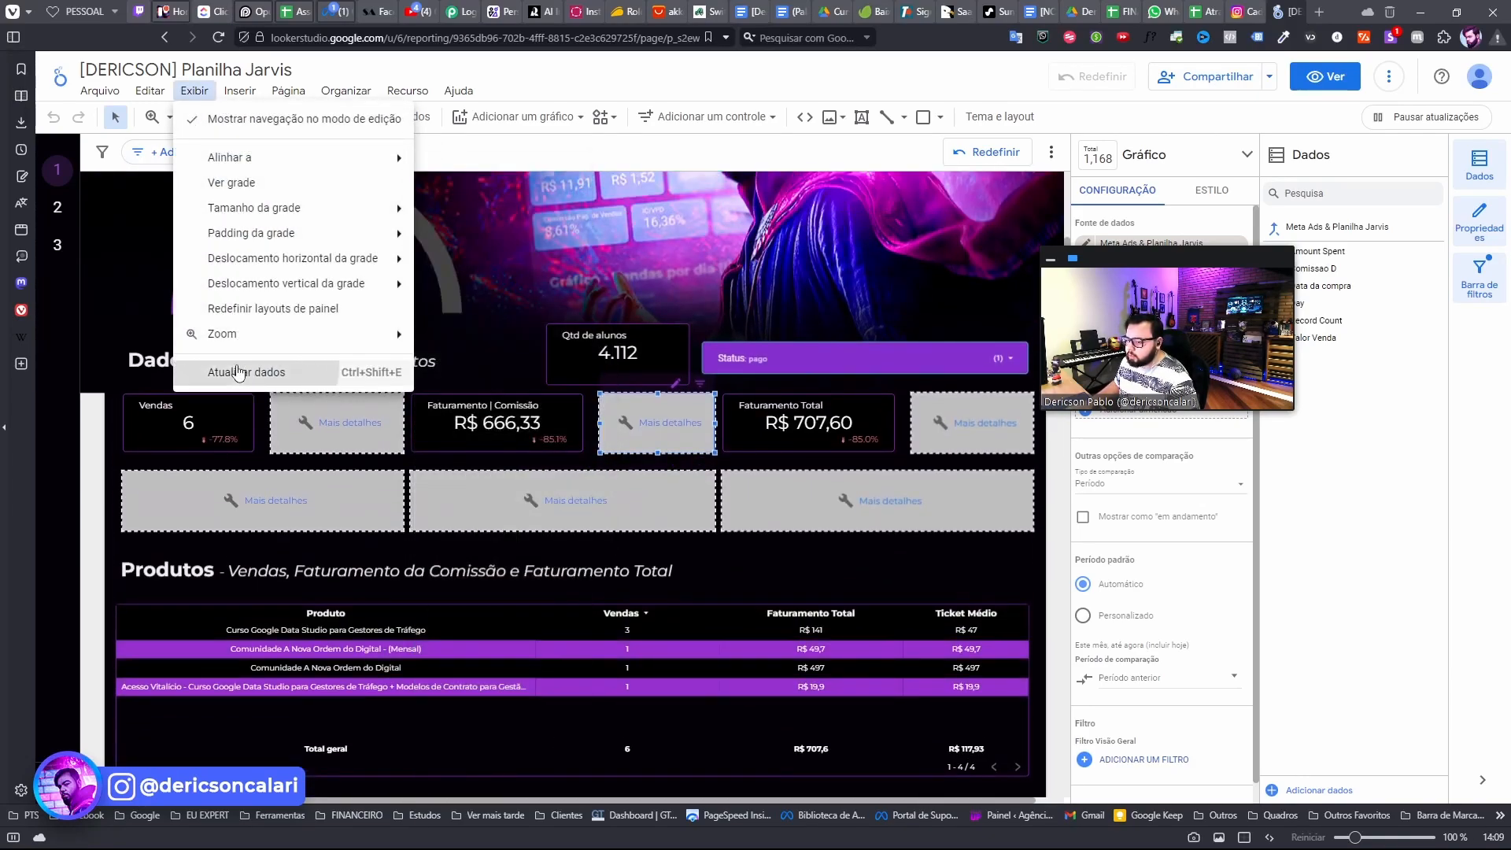
click(527, 502)
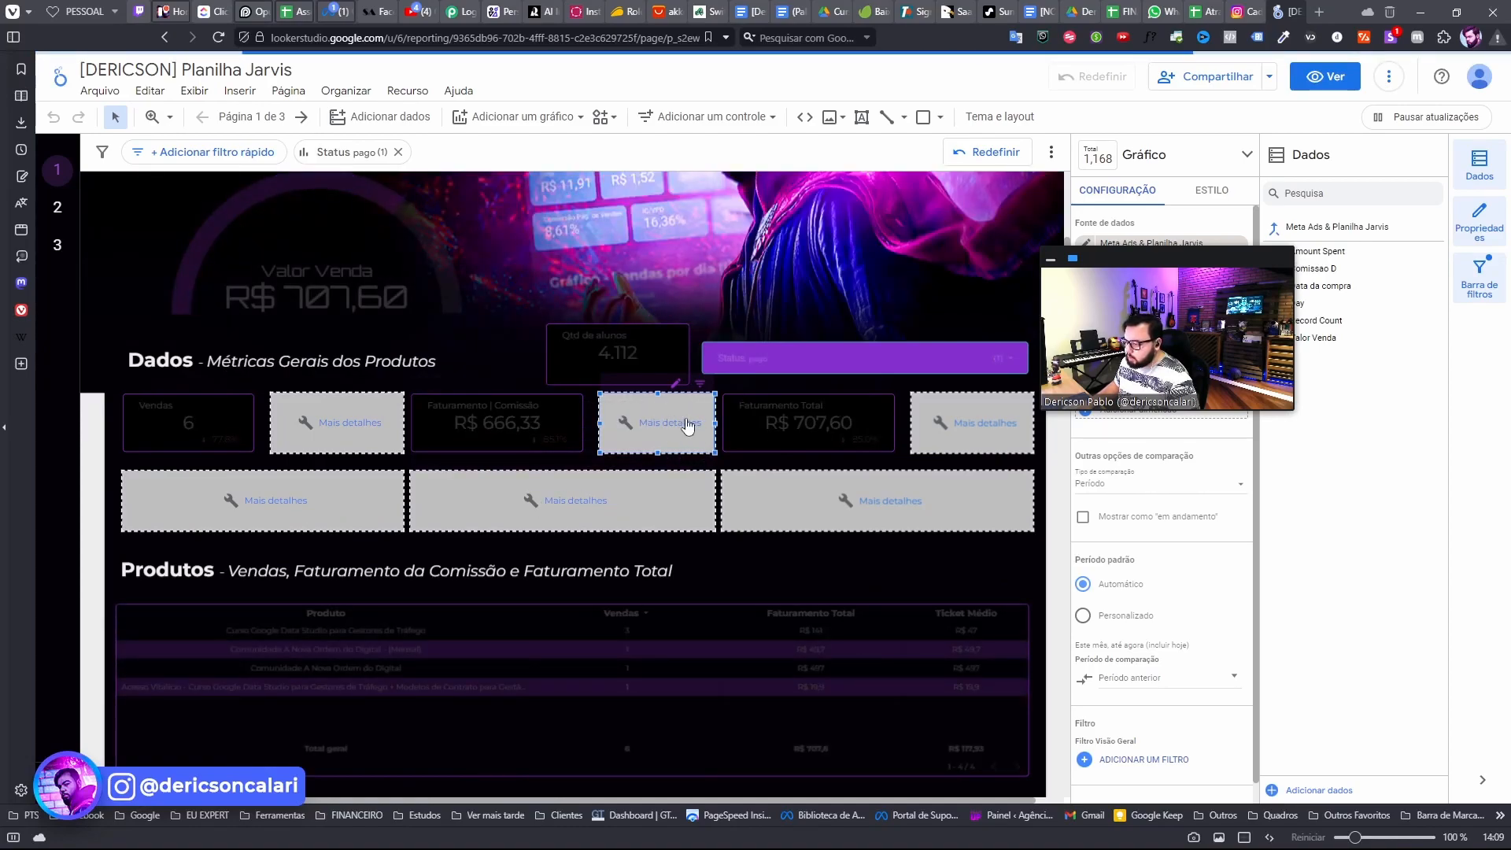
scroll(320, 246, up, 1)
click(219, 40)
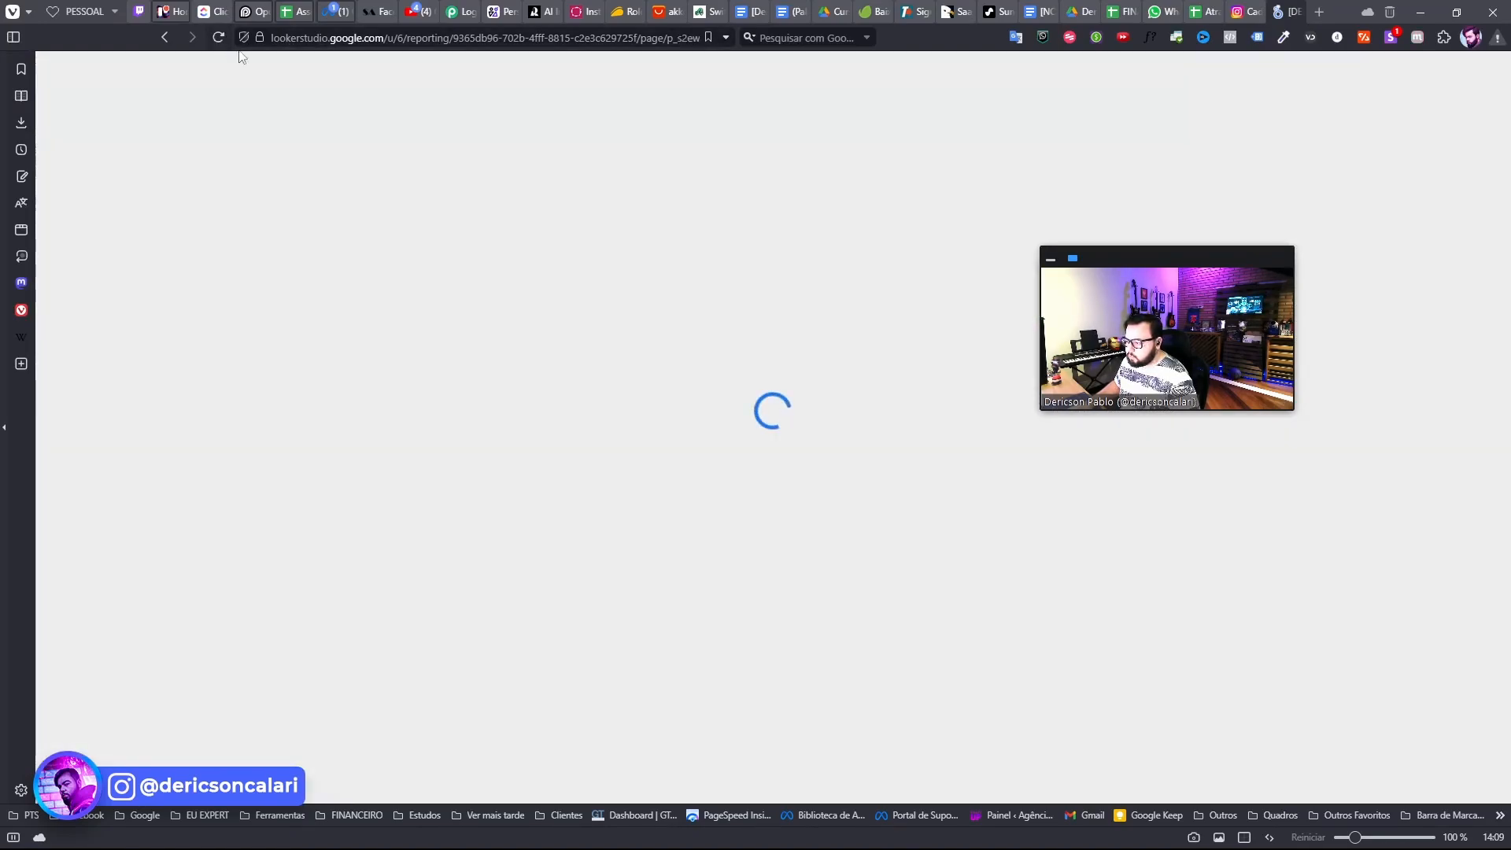
scroll(496, 511, down, 4)
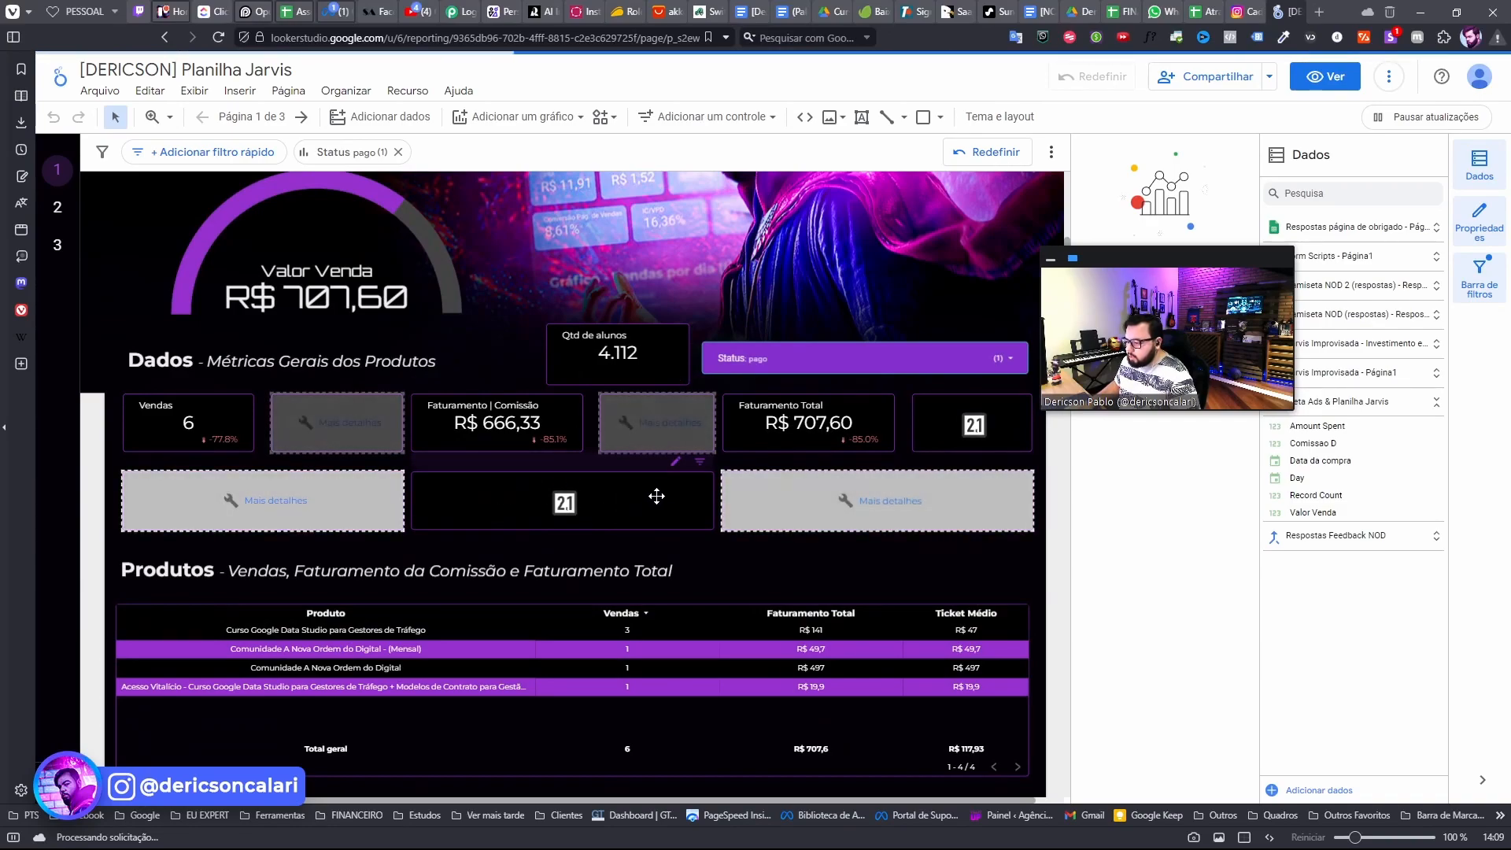
- Open the list of data sources added to the report and check how many charts each one feeds
click(407, 92)
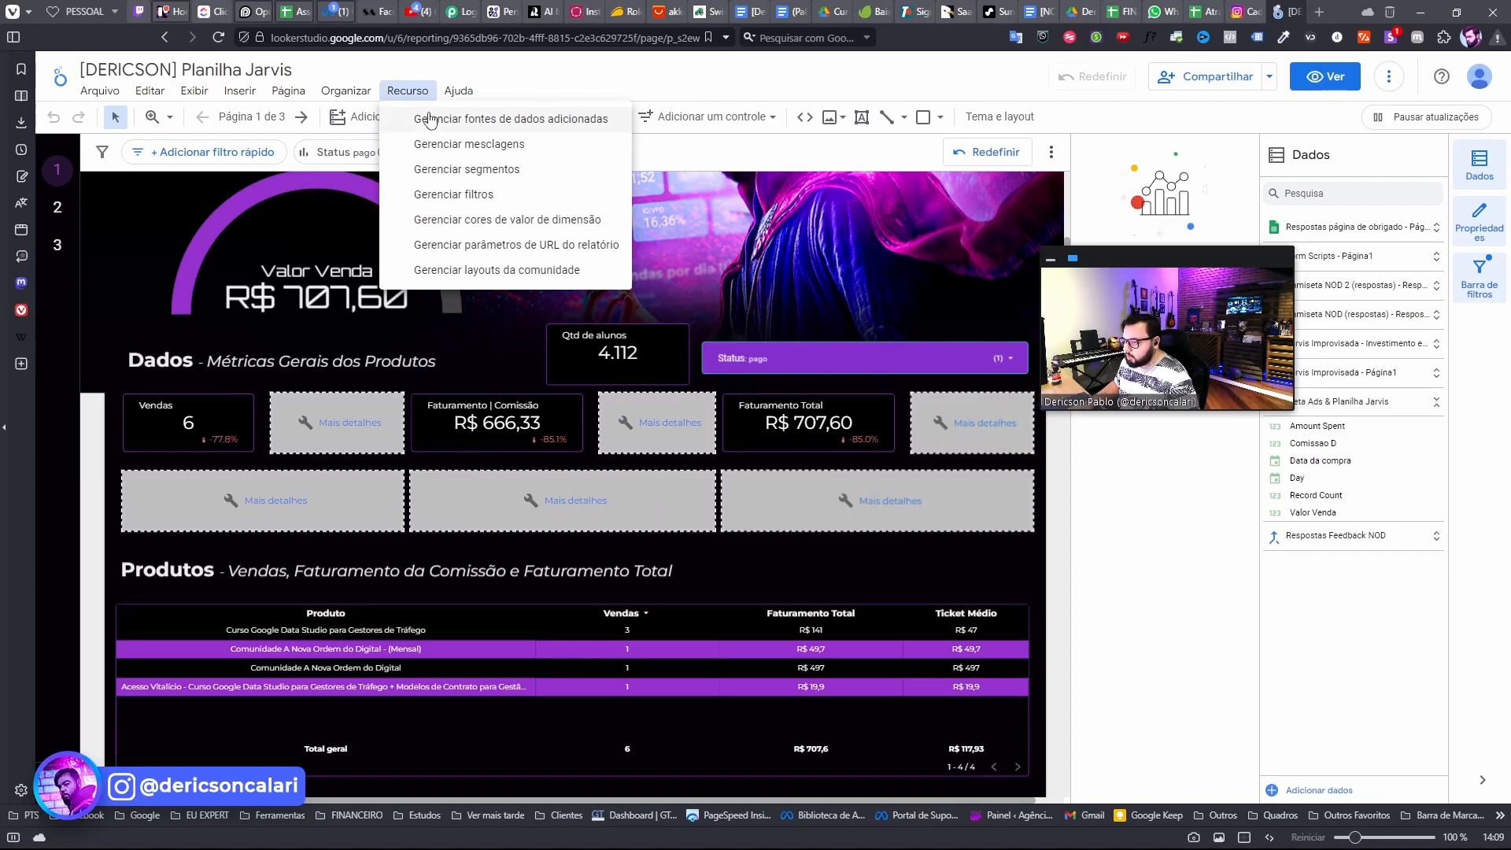
click(488, 122)
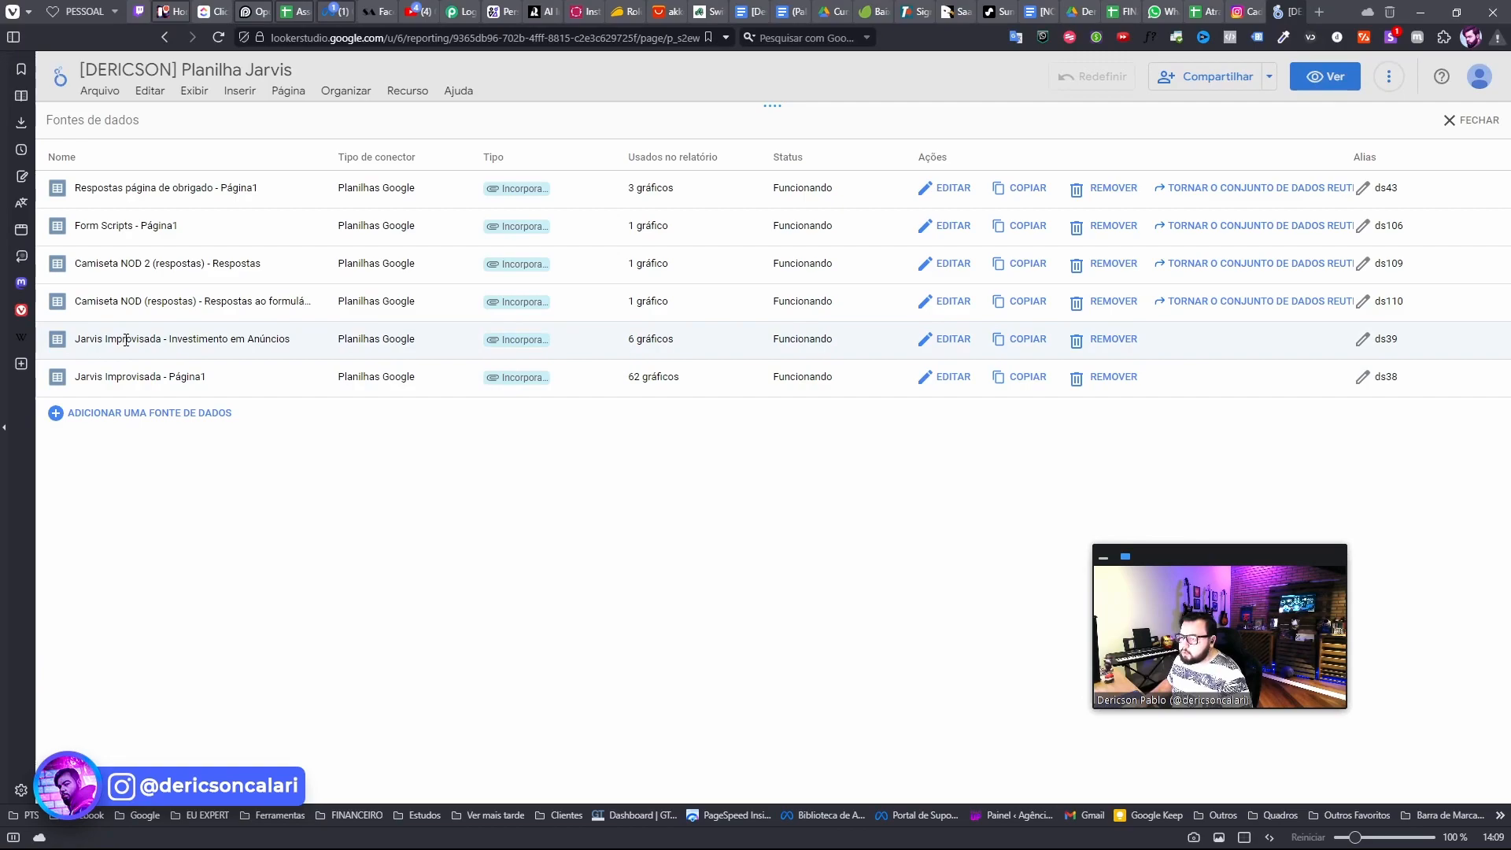
drag(674, 163, 718, 161)
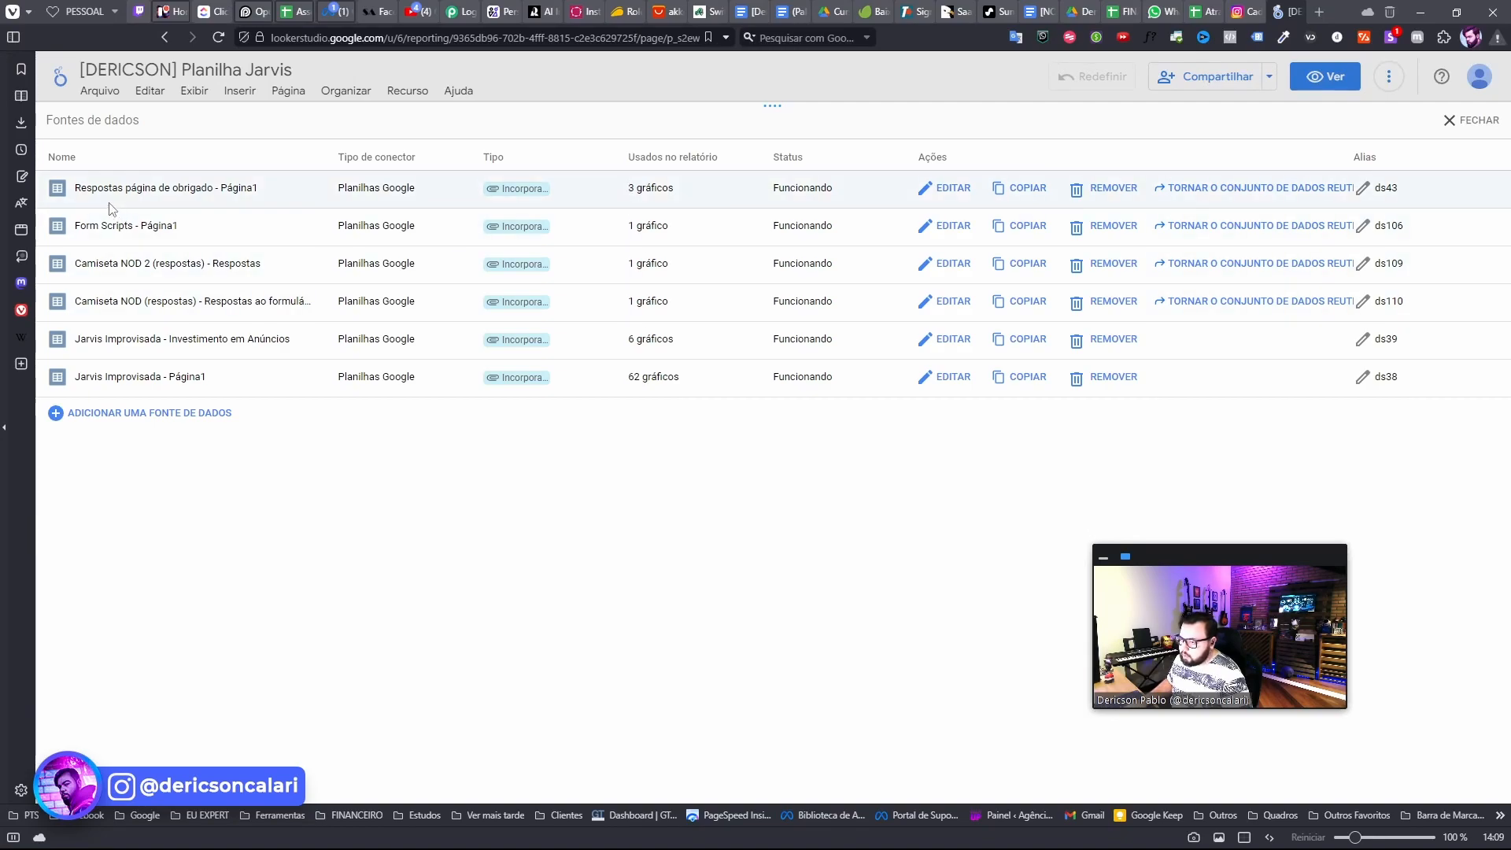
drag(124, 189, 258, 189)
drag(622, 191, 682, 192)
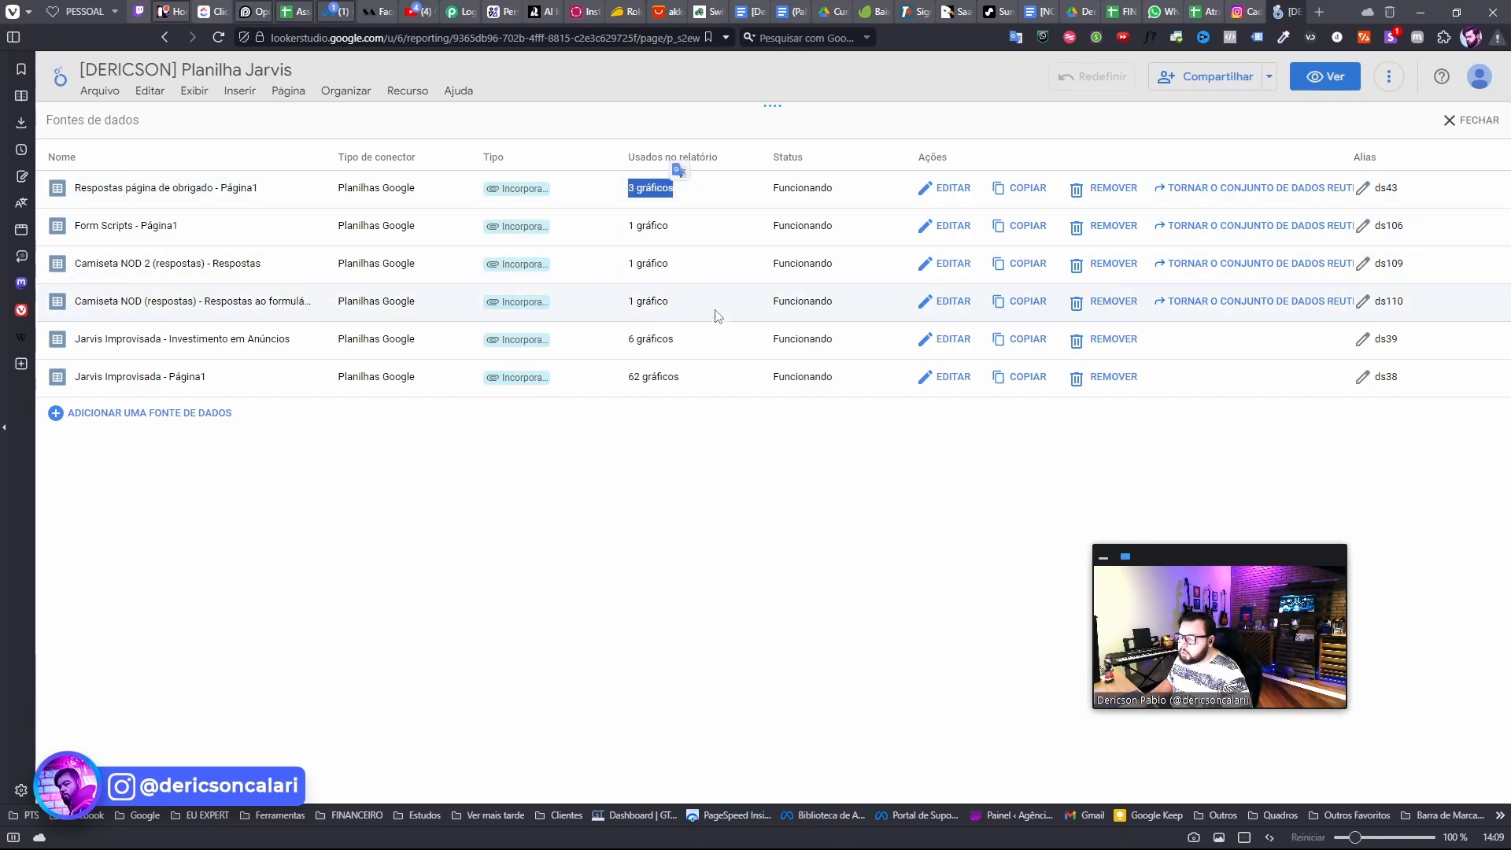
drag(667, 377, 618, 387)
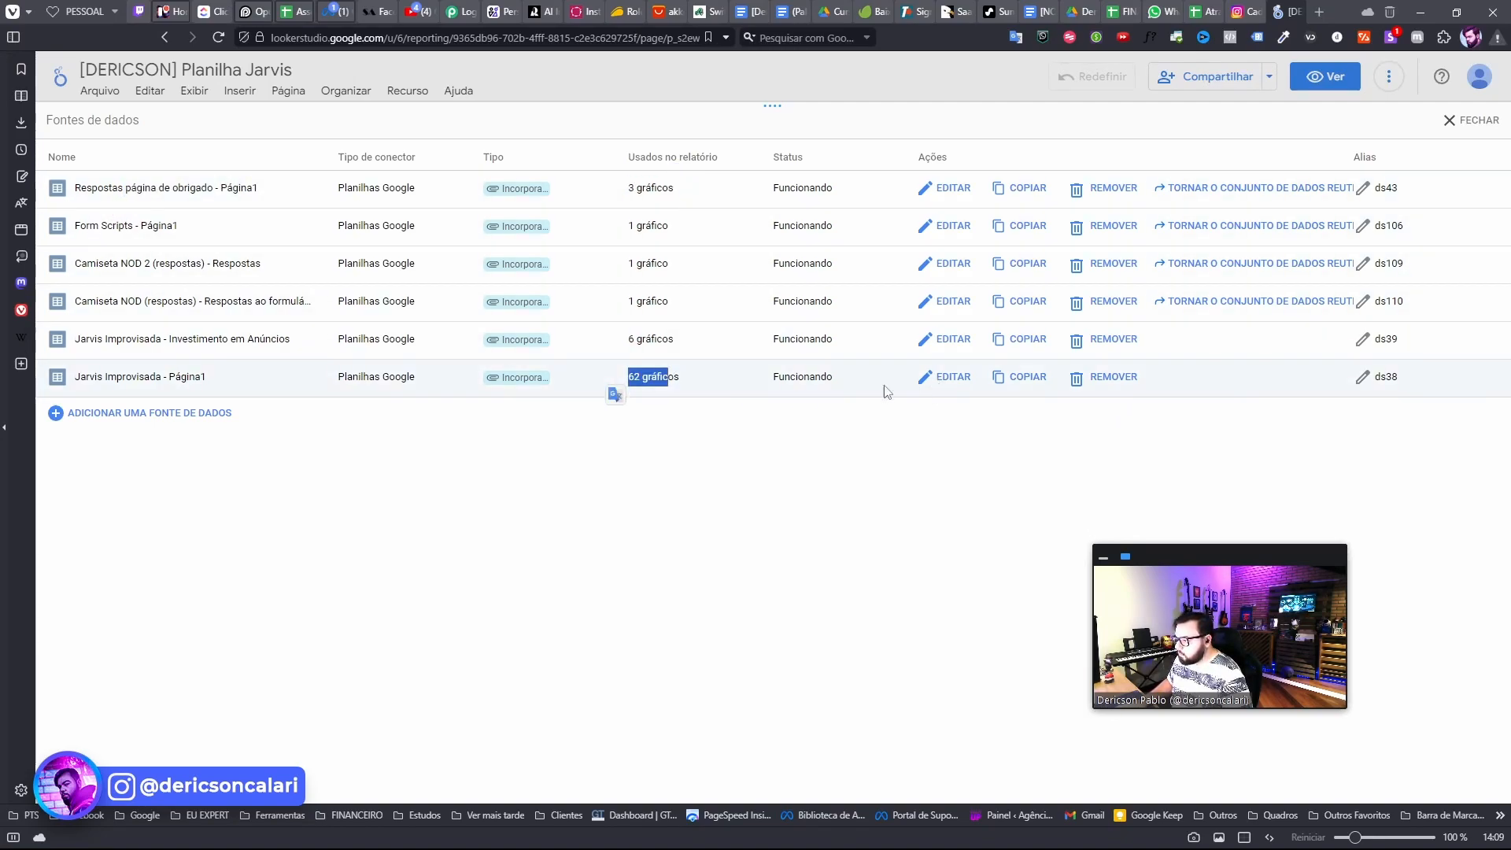
click(672, 382)
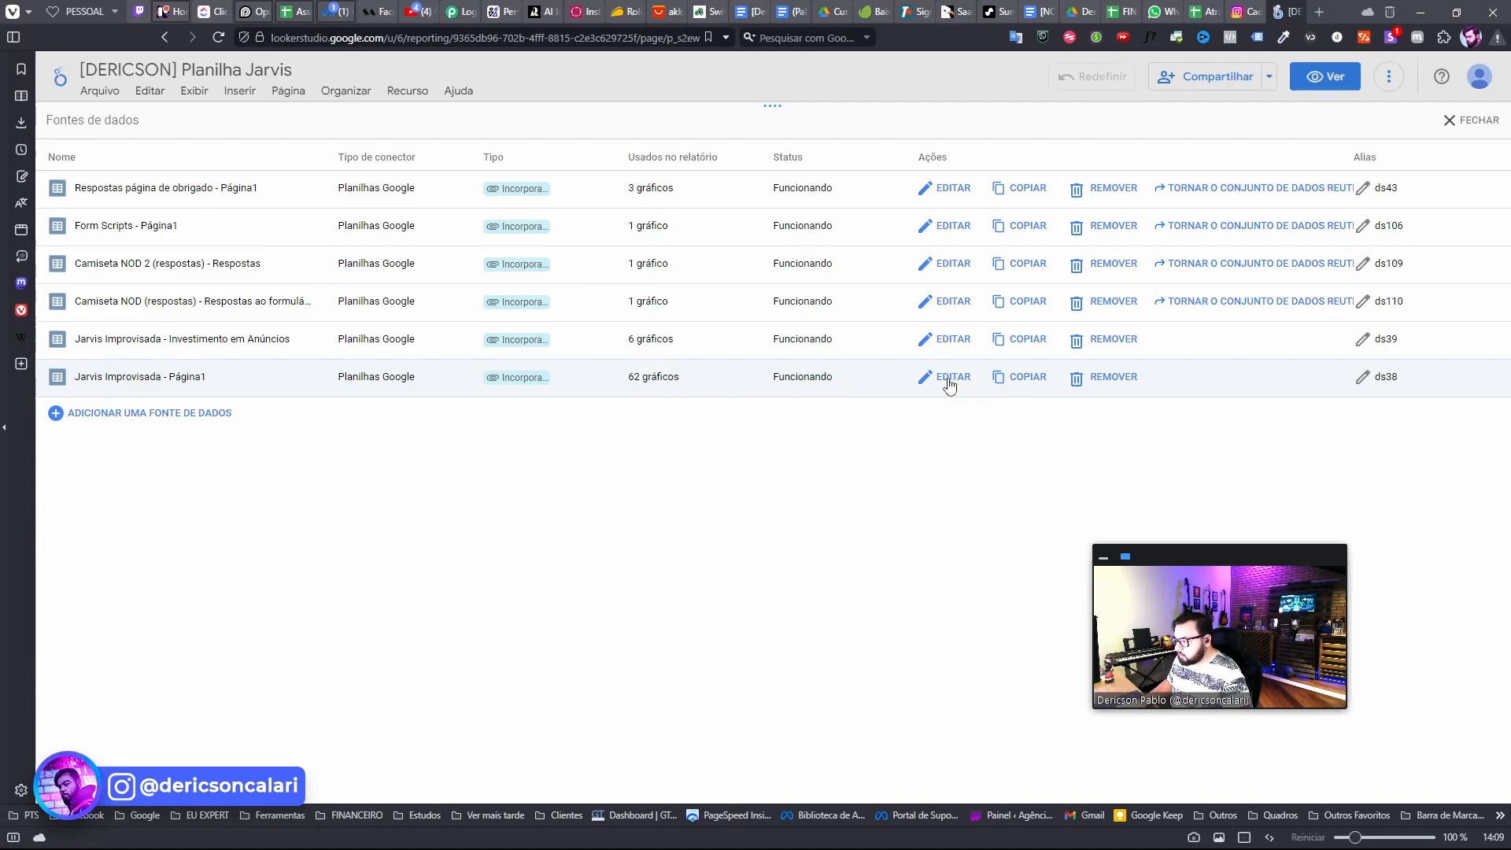
drag(626, 384, 712, 385)
- Check the Jarvis Improvisada - Página1 source for connection changes by refreshing its fields, and return to the source list
click(949, 378)
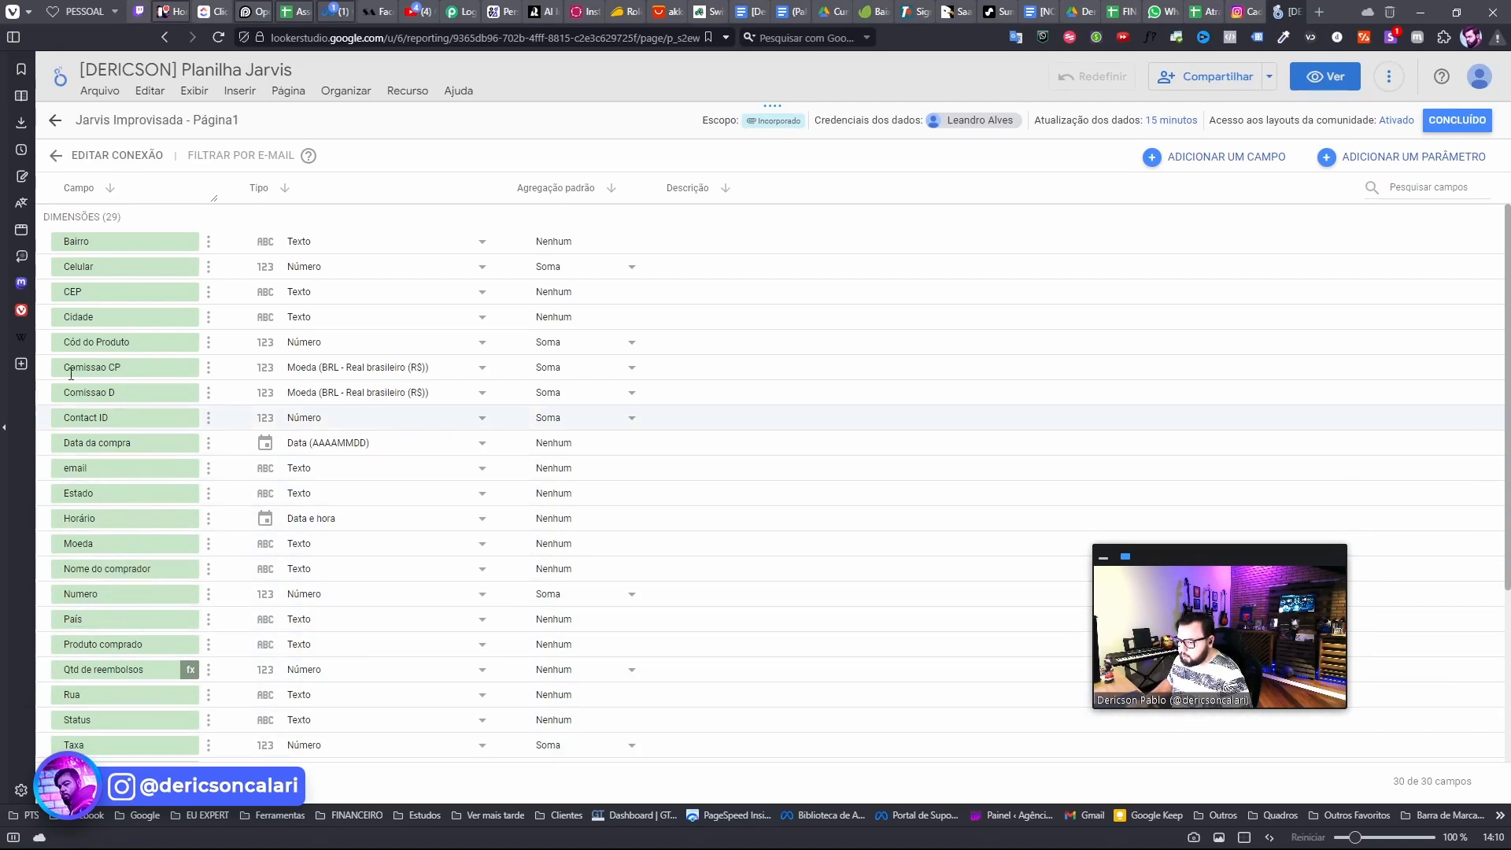
scroll(130, 468, down, 3)
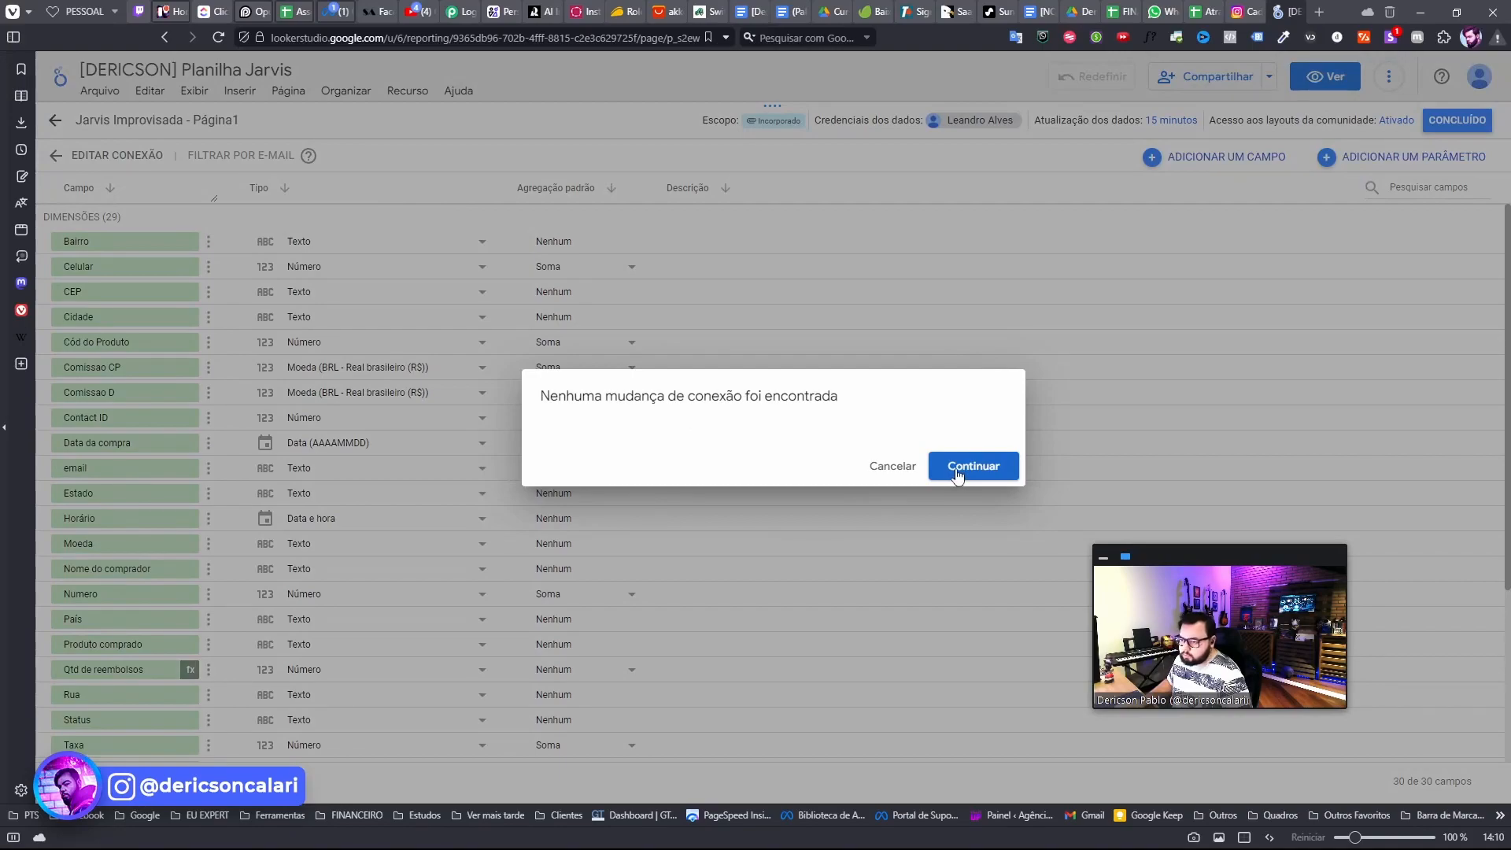
click(957, 467)
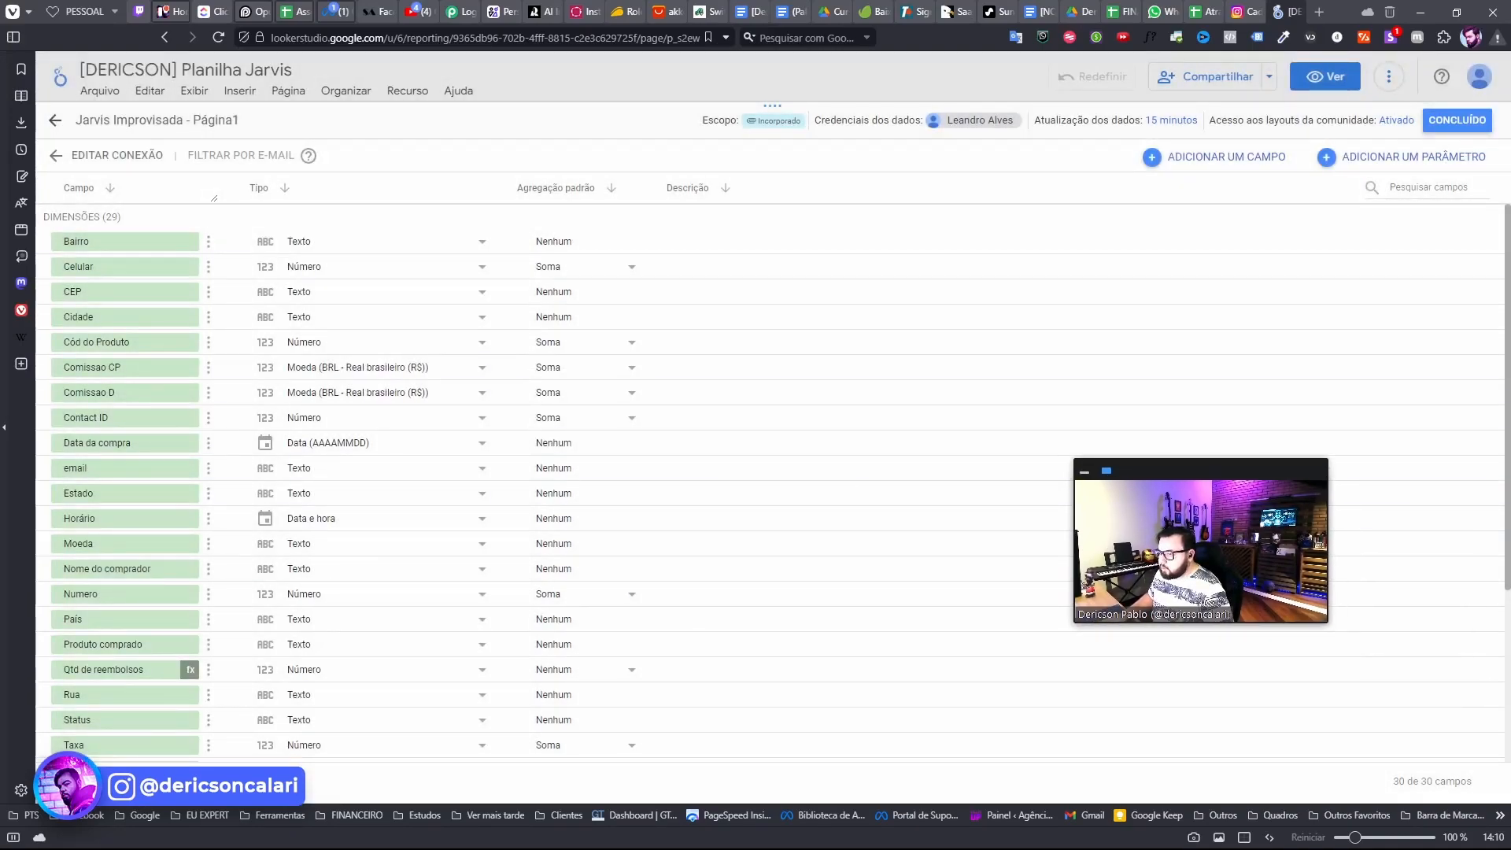
click(57, 122)
- Refresh the fields of the Jarvis Improvisada - Investimento em Anúncios source and apply the connection changes to Amount Spent
click(955, 340)
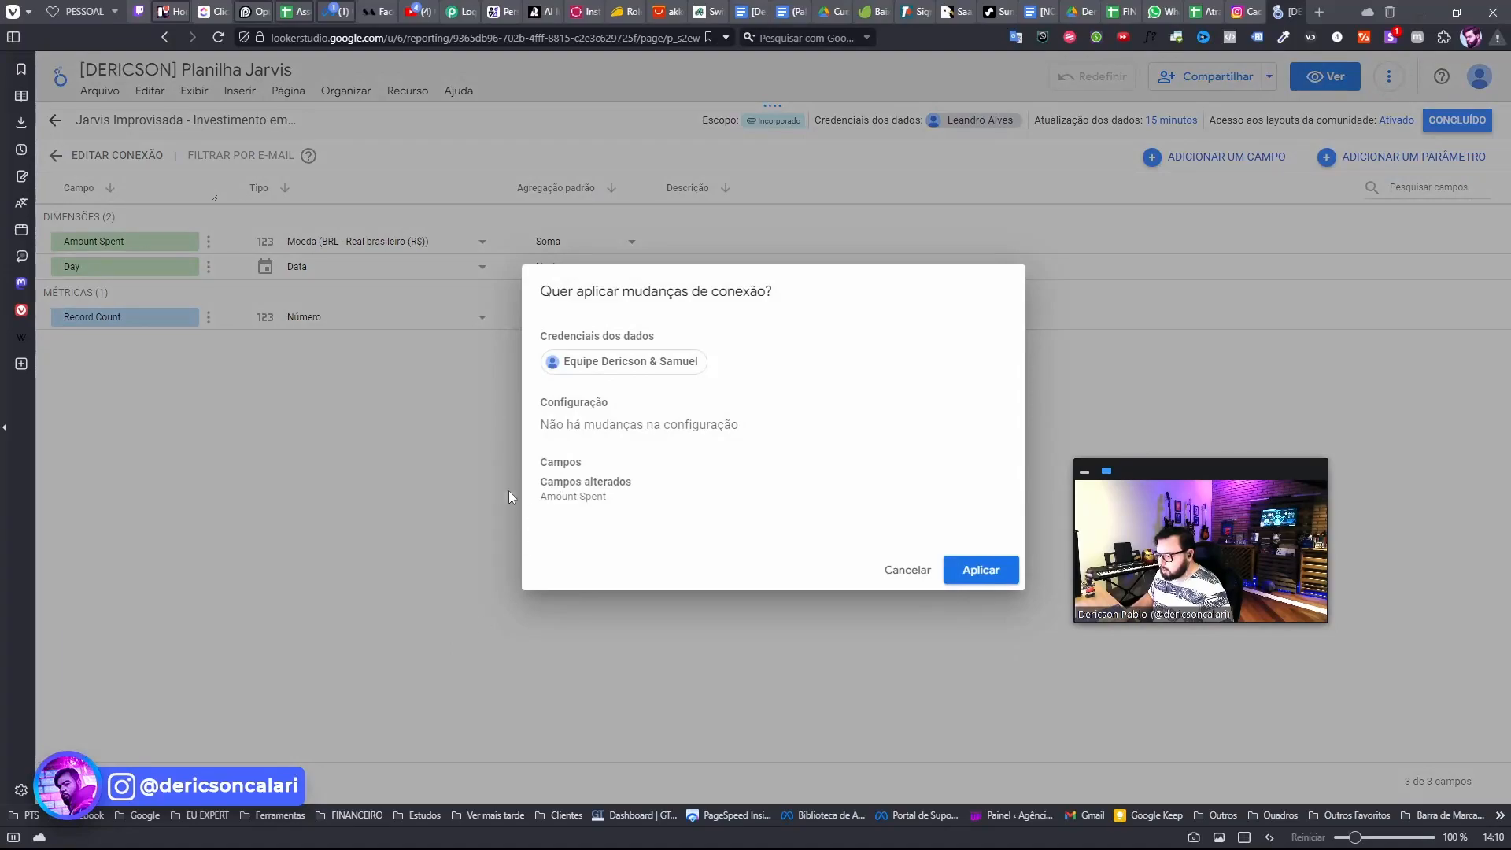
drag(548, 465, 597, 477)
click(598, 478)
click(983, 569)
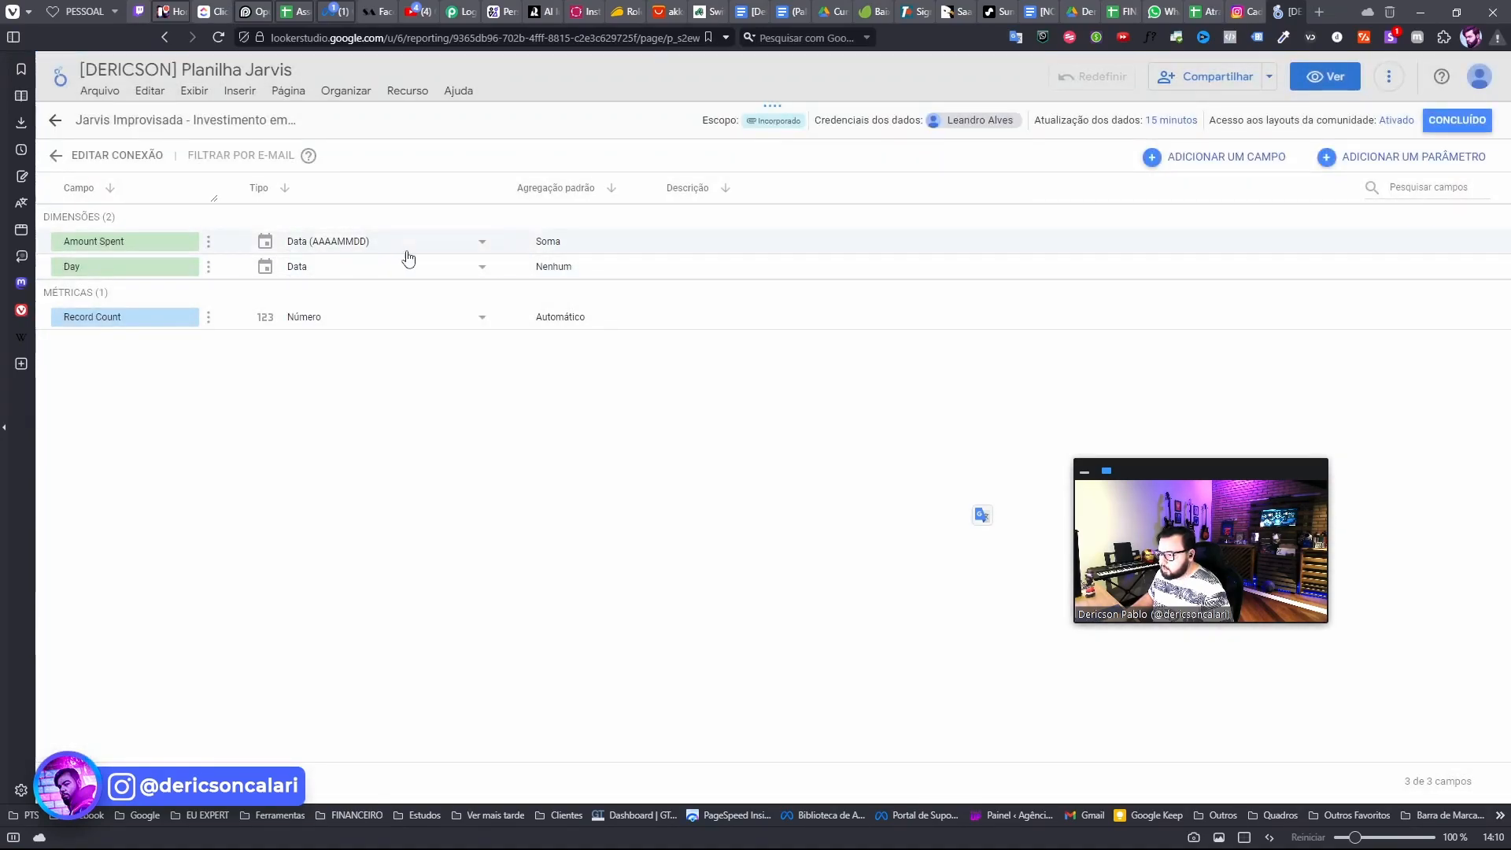
click(95, 244)
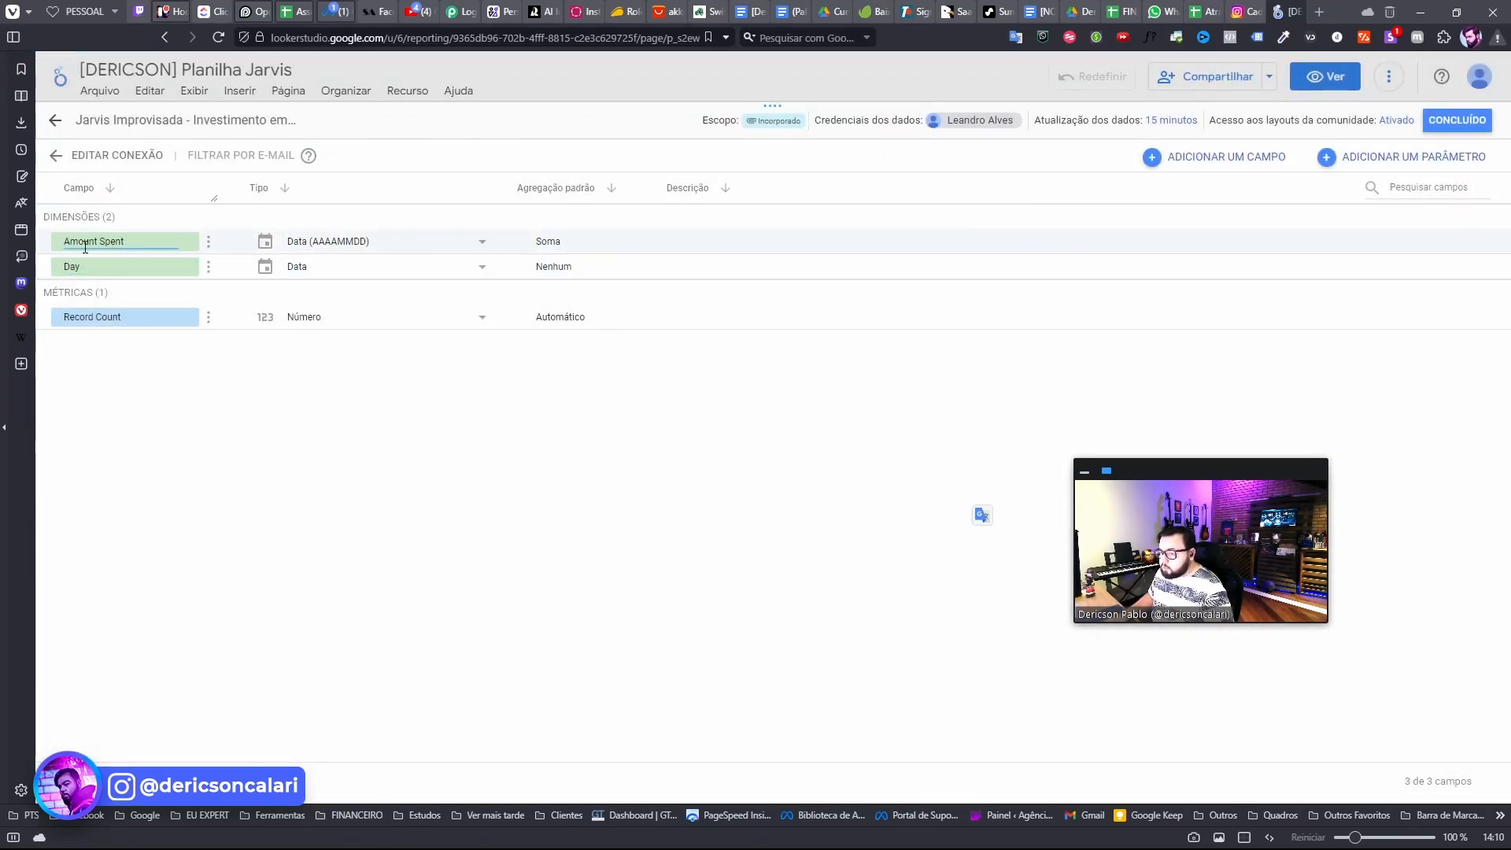
double_click(143, 244)
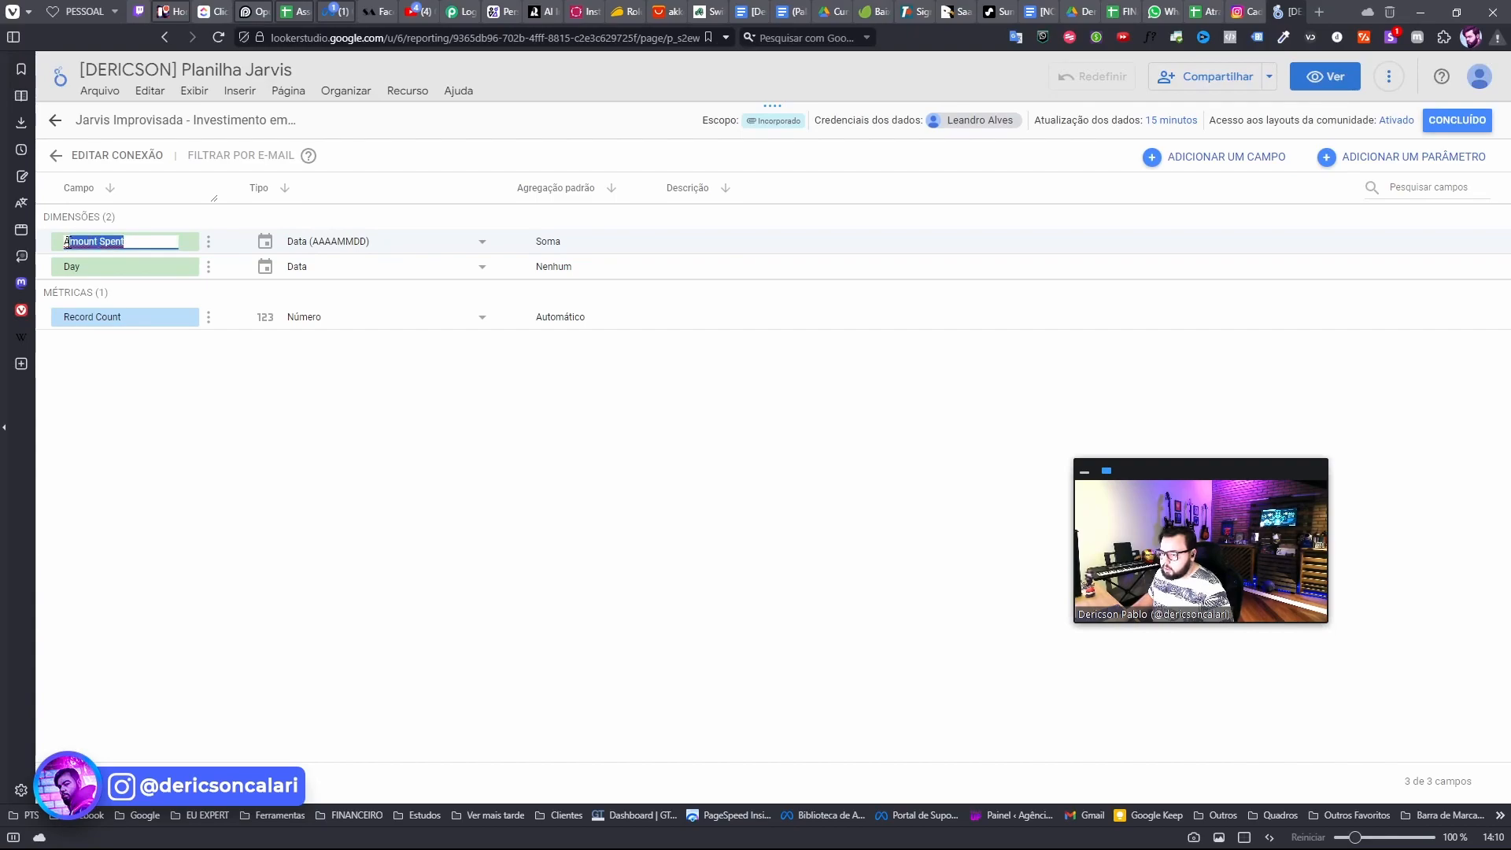
click(248, 433)
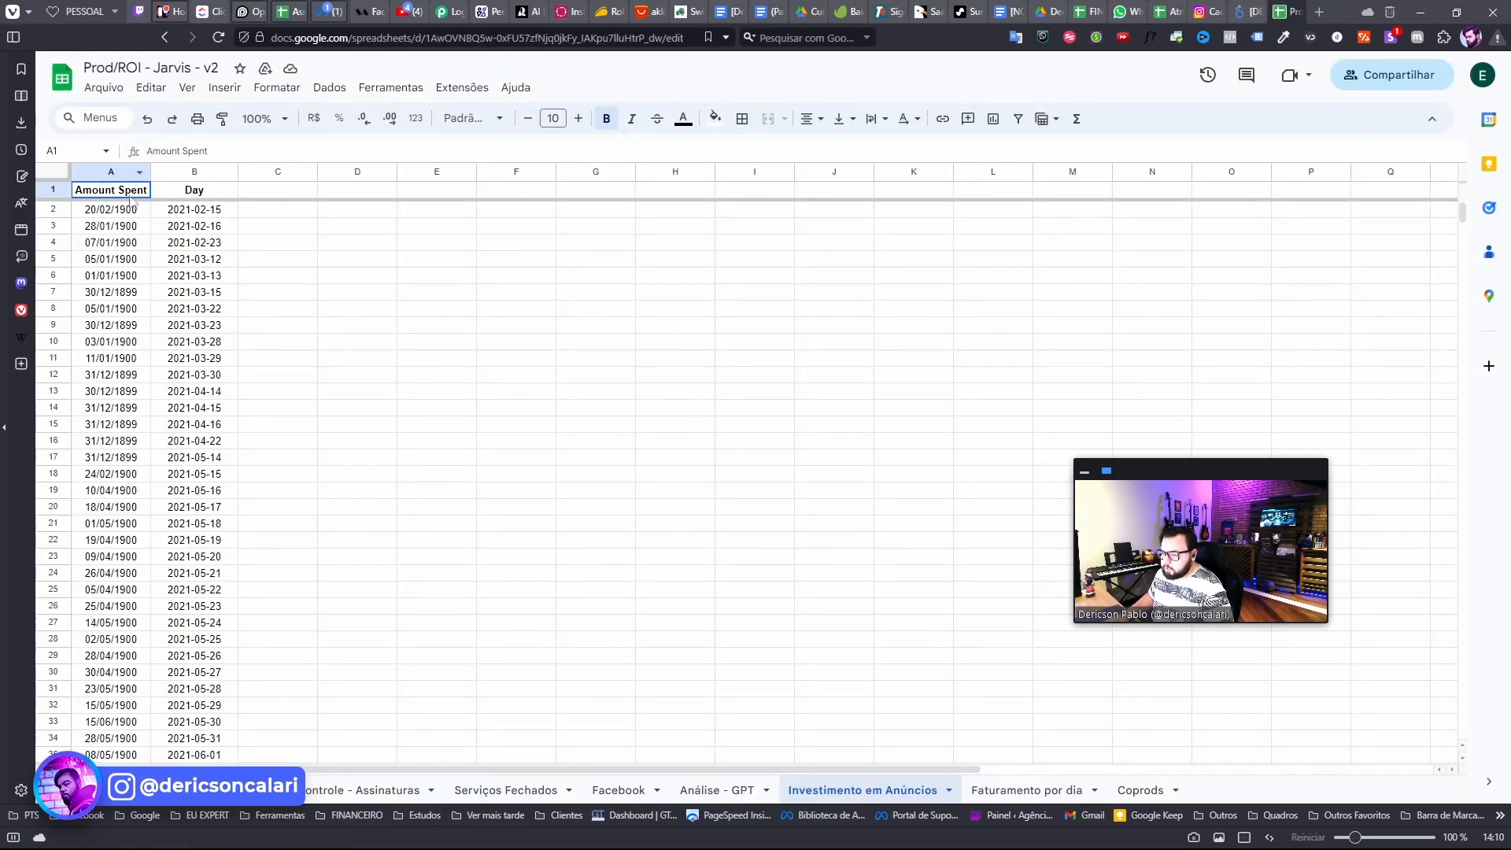
- Switch to the Prod/ROI - Jarvis - v2 spreadsheet and examine the Amount Spent and Day values on the Investimento em Anúncios sheet
scroll(158, 403, down, 10)
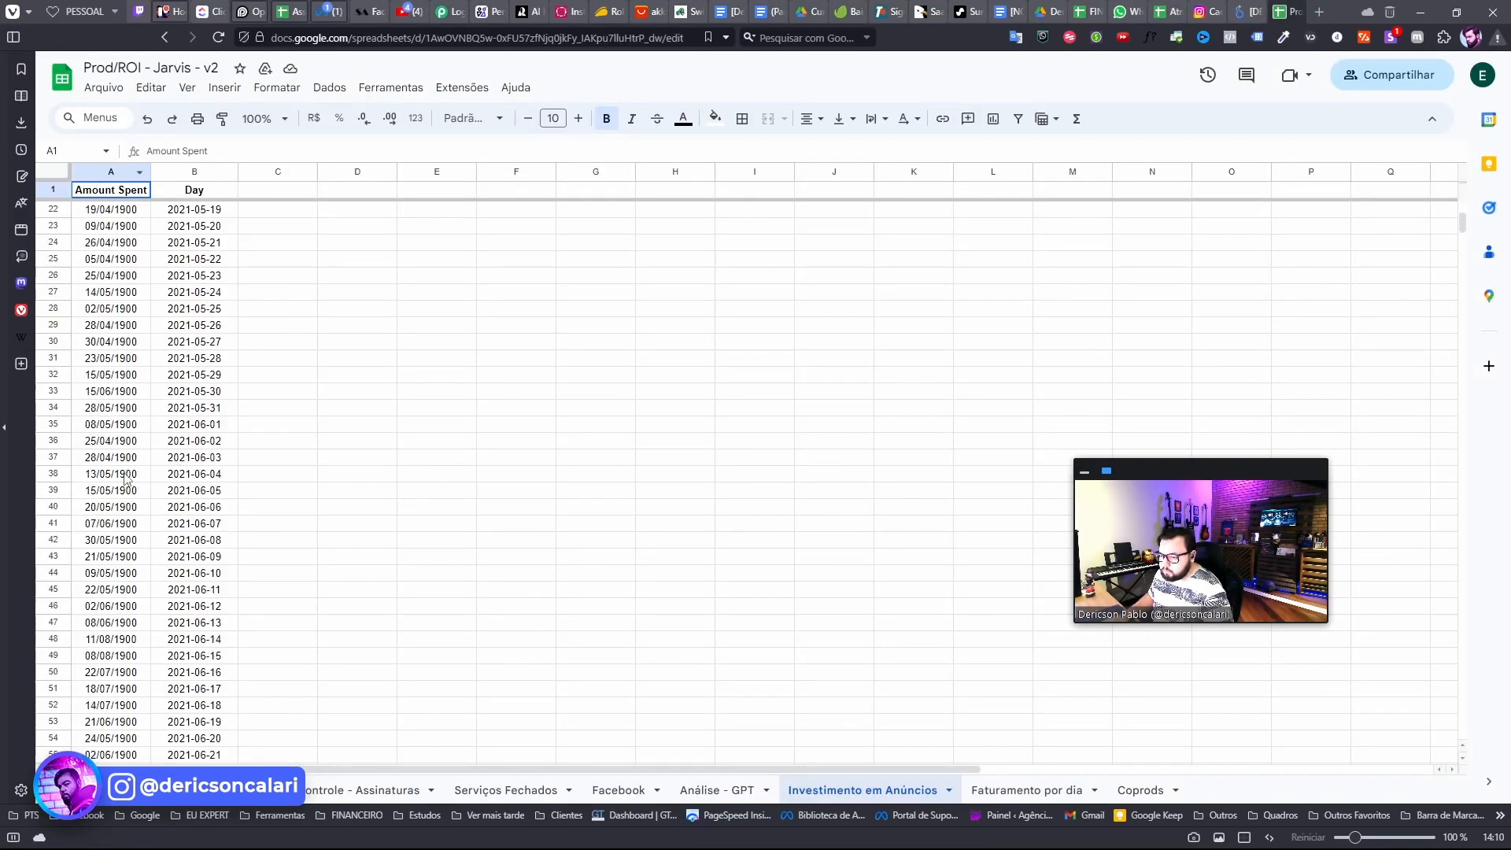
scroll(163, 453, up, 8)
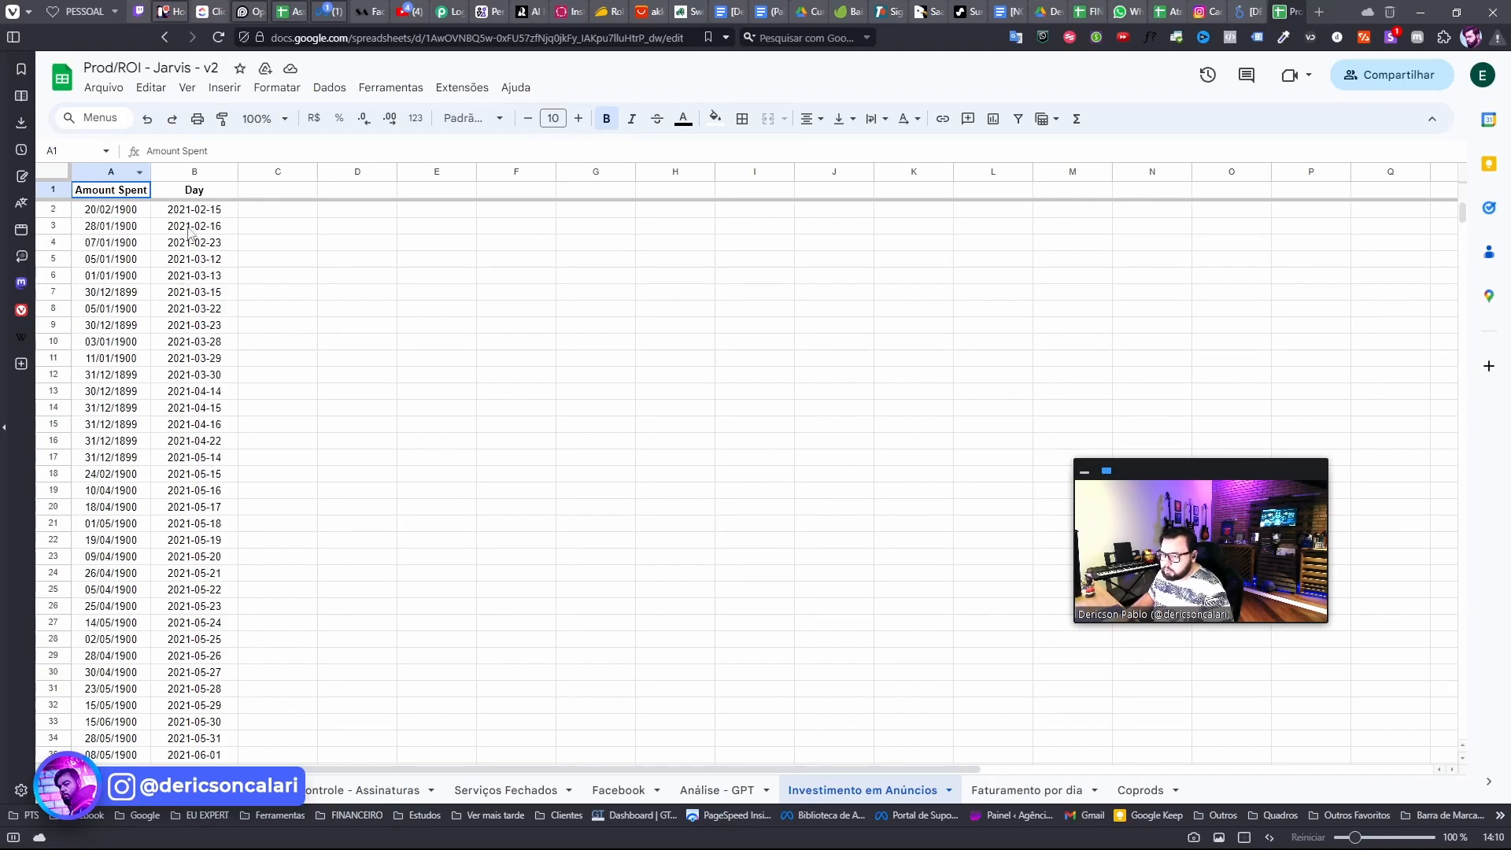
click(186, 214)
click(112, 212)
click(113, 376)
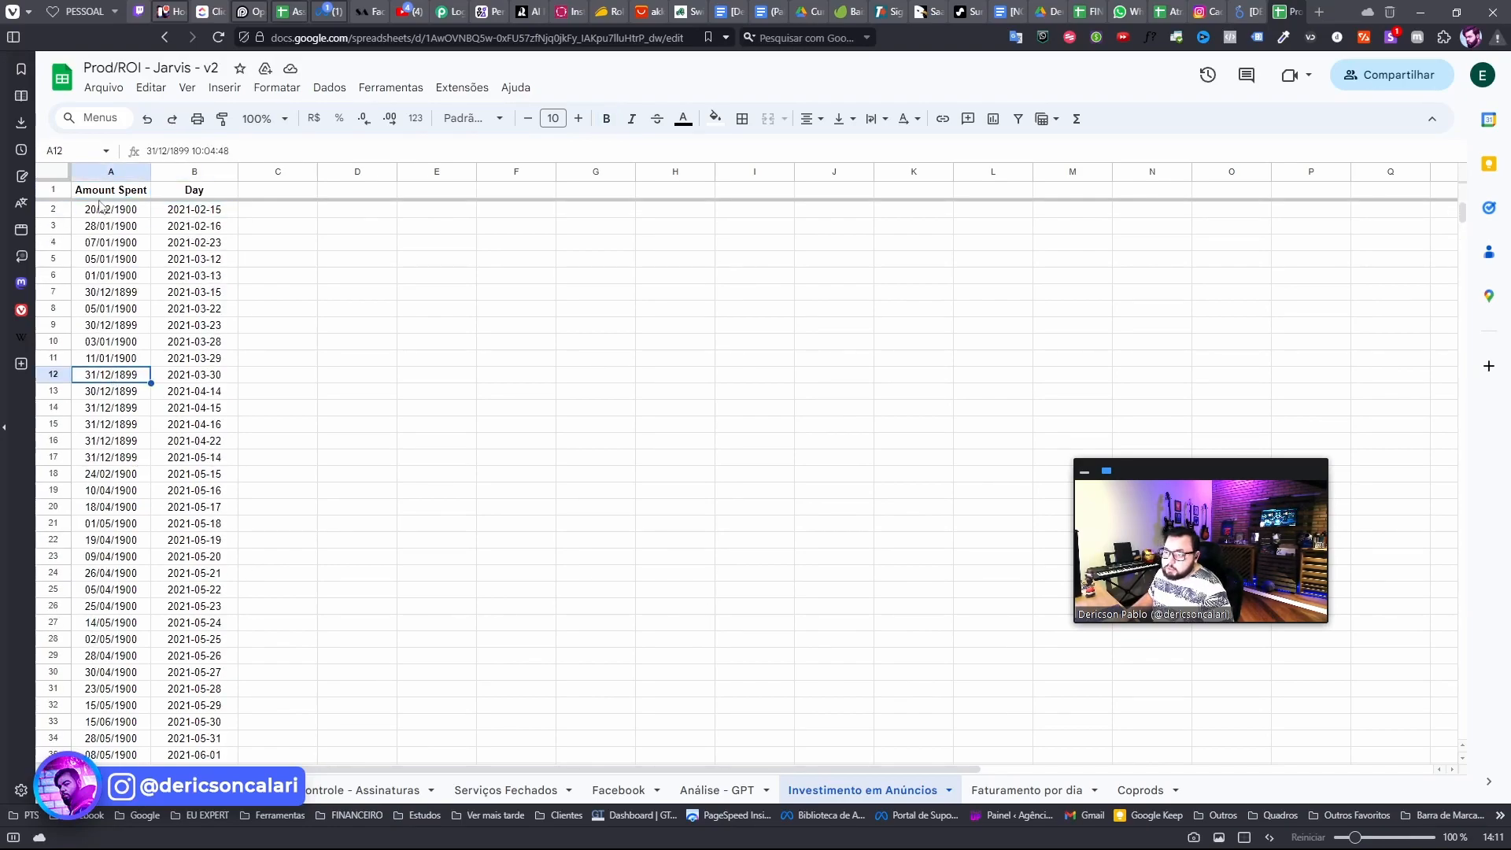
click(111, 173)
click(100, 260)
click(111, 343)
click(111, 442)
click(104, 171)
scroll(98, 494, down, 5)
scroll(99, 490, down, 4)
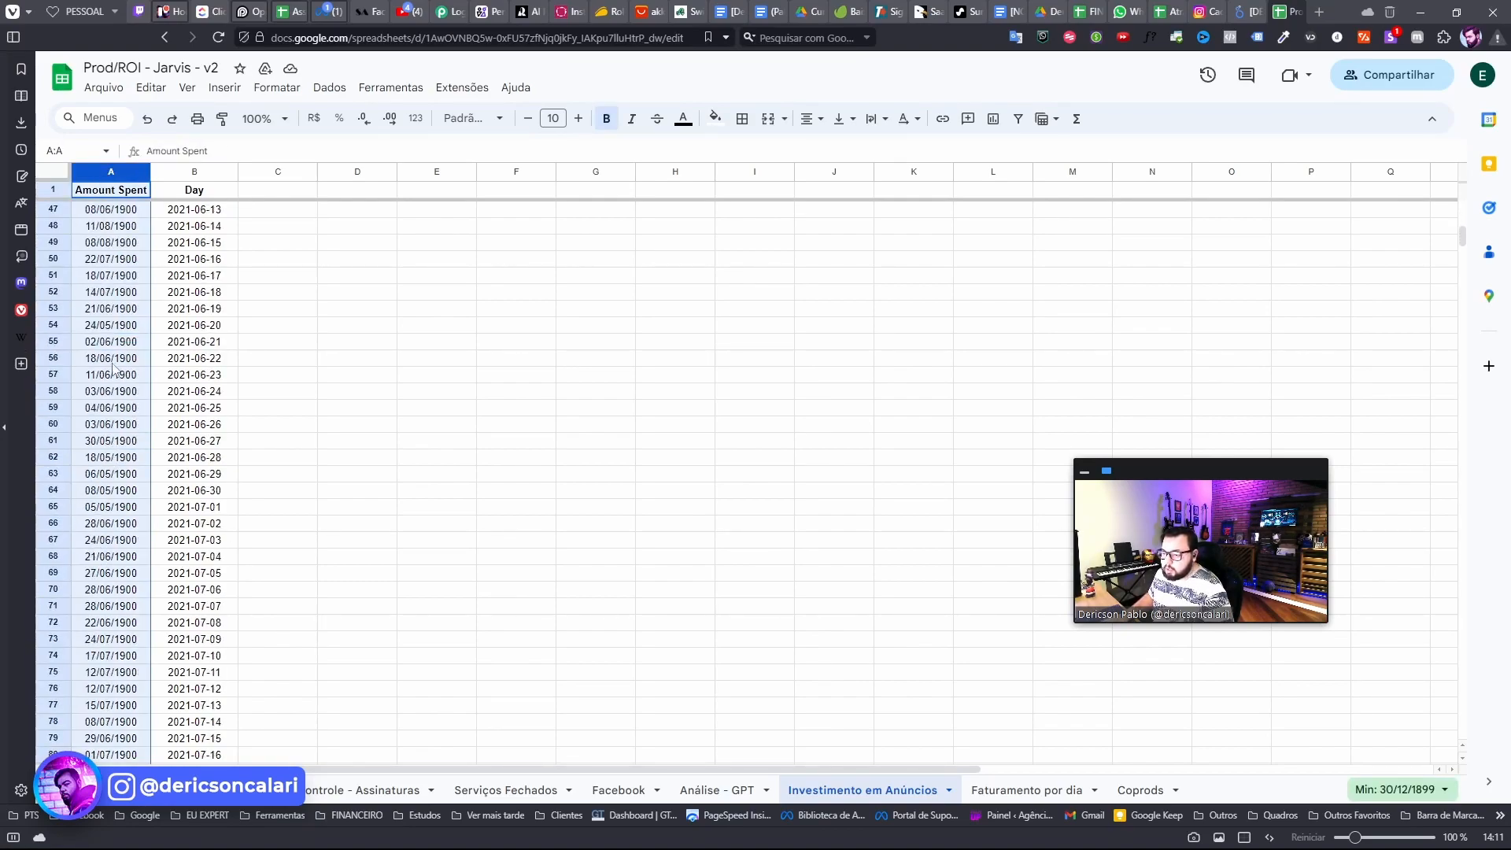
click(115, 361)
scroll(117, 401, down, 1)
scroll(116, 412, down, 1)
click(110, 409)
key(ctrl+Up)
scroll(122, 401, up, 2)
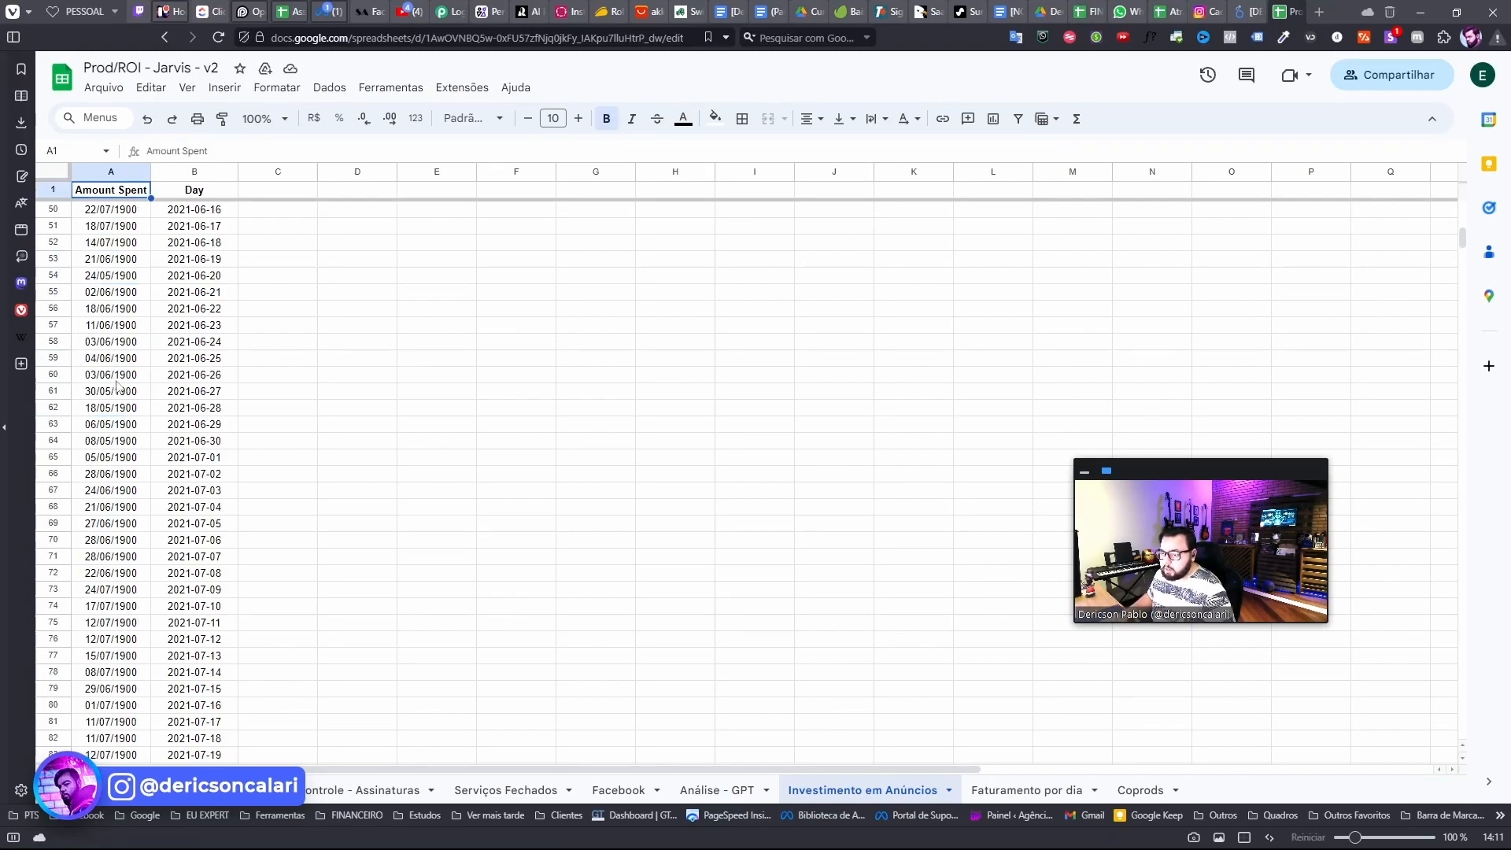
click(103, 174)
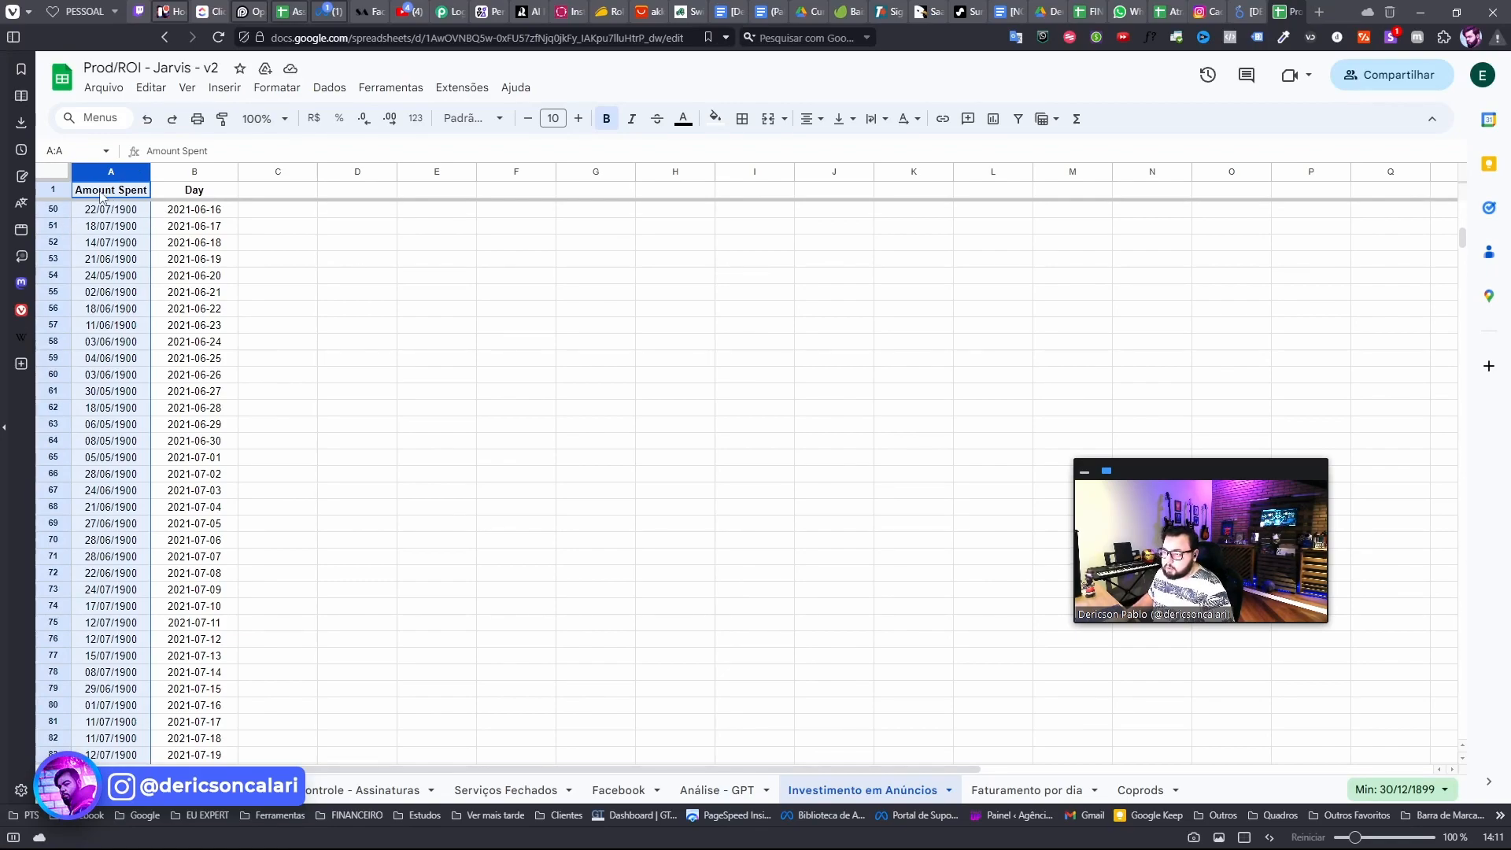
click(217, 277)
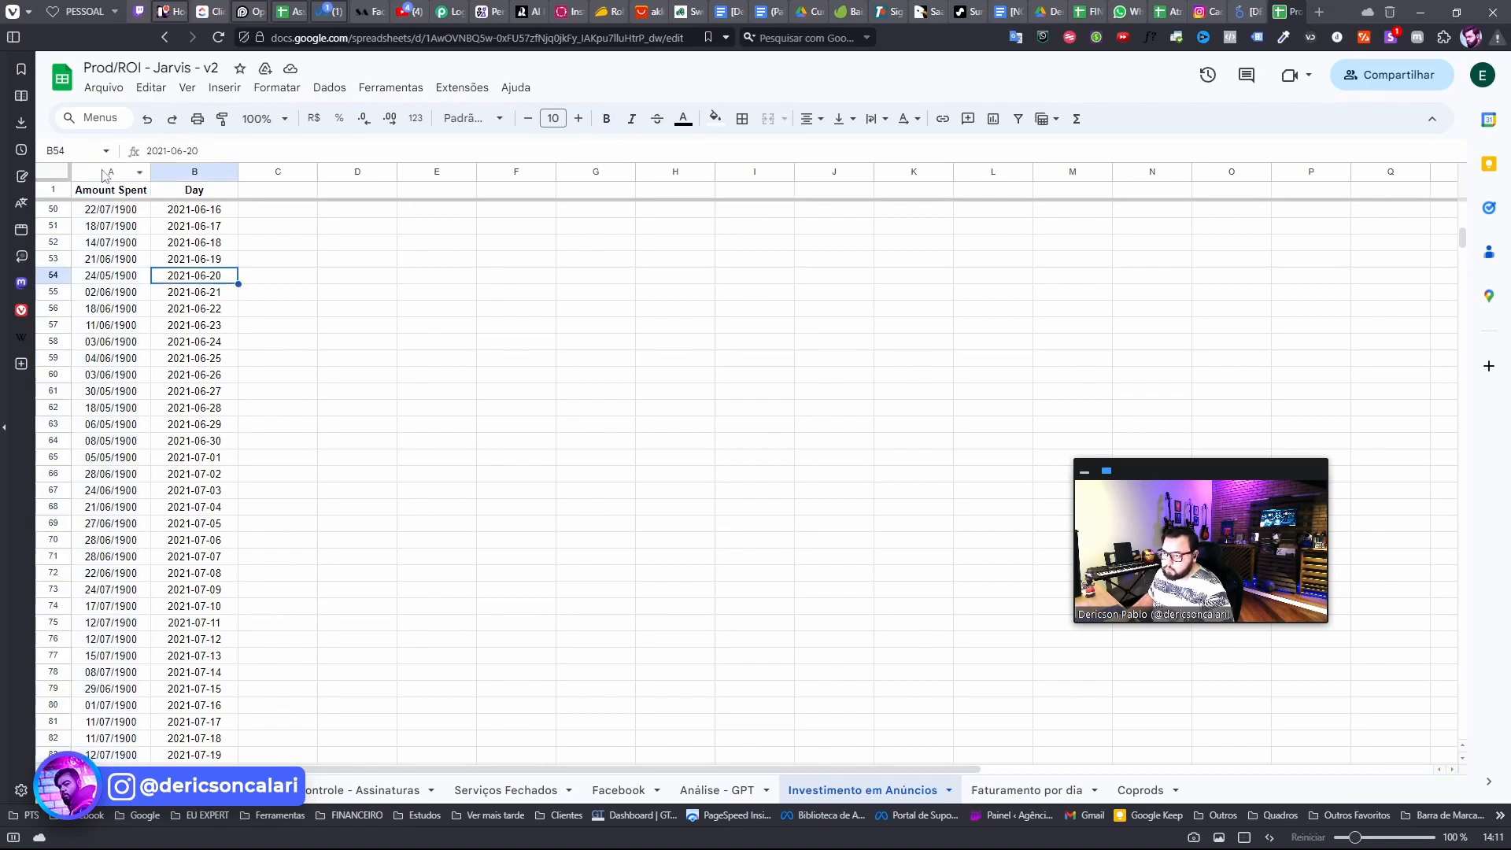
- Format the entire Amount Spent column as Moeda (R$) and check the values down the column
click(104, 175)
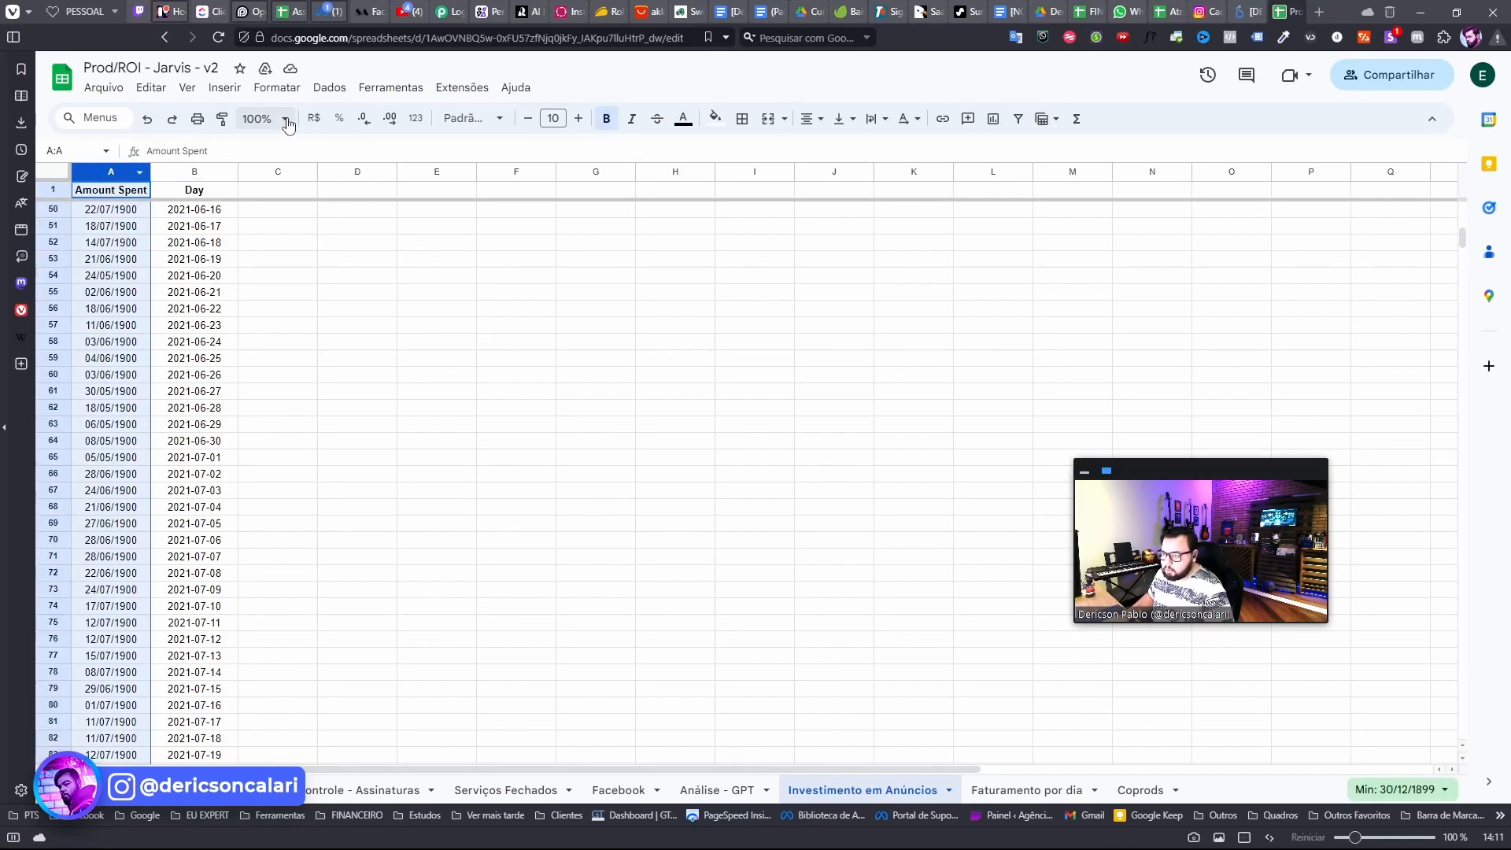
click(280, 88)
mouse_move(307, 155)
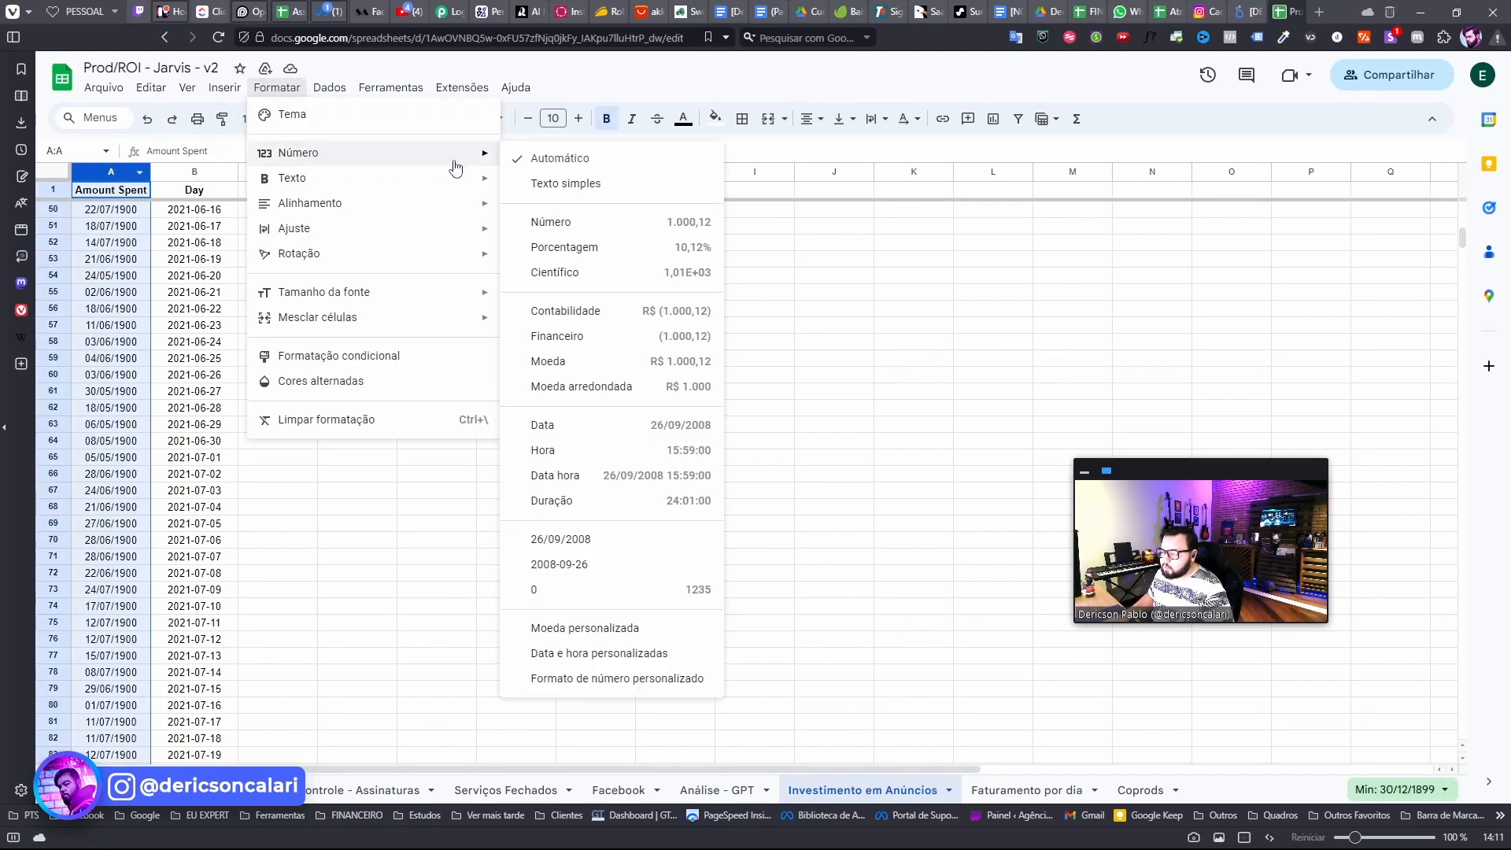
click(588, 361)
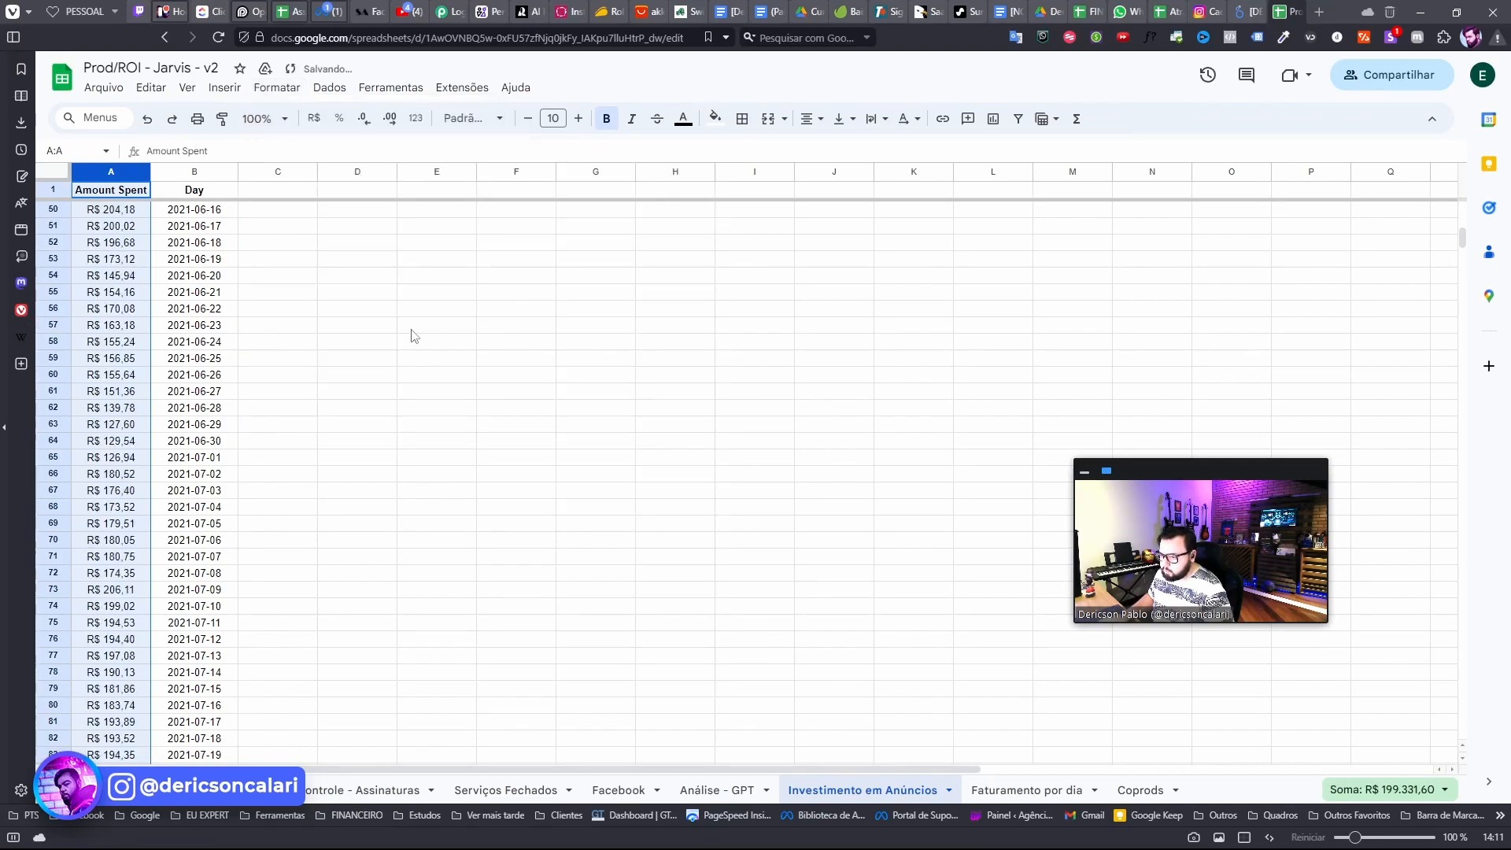
click(135, 244)
scroll(102, 417, down, 5)
scroll(100, 424, down, 5)
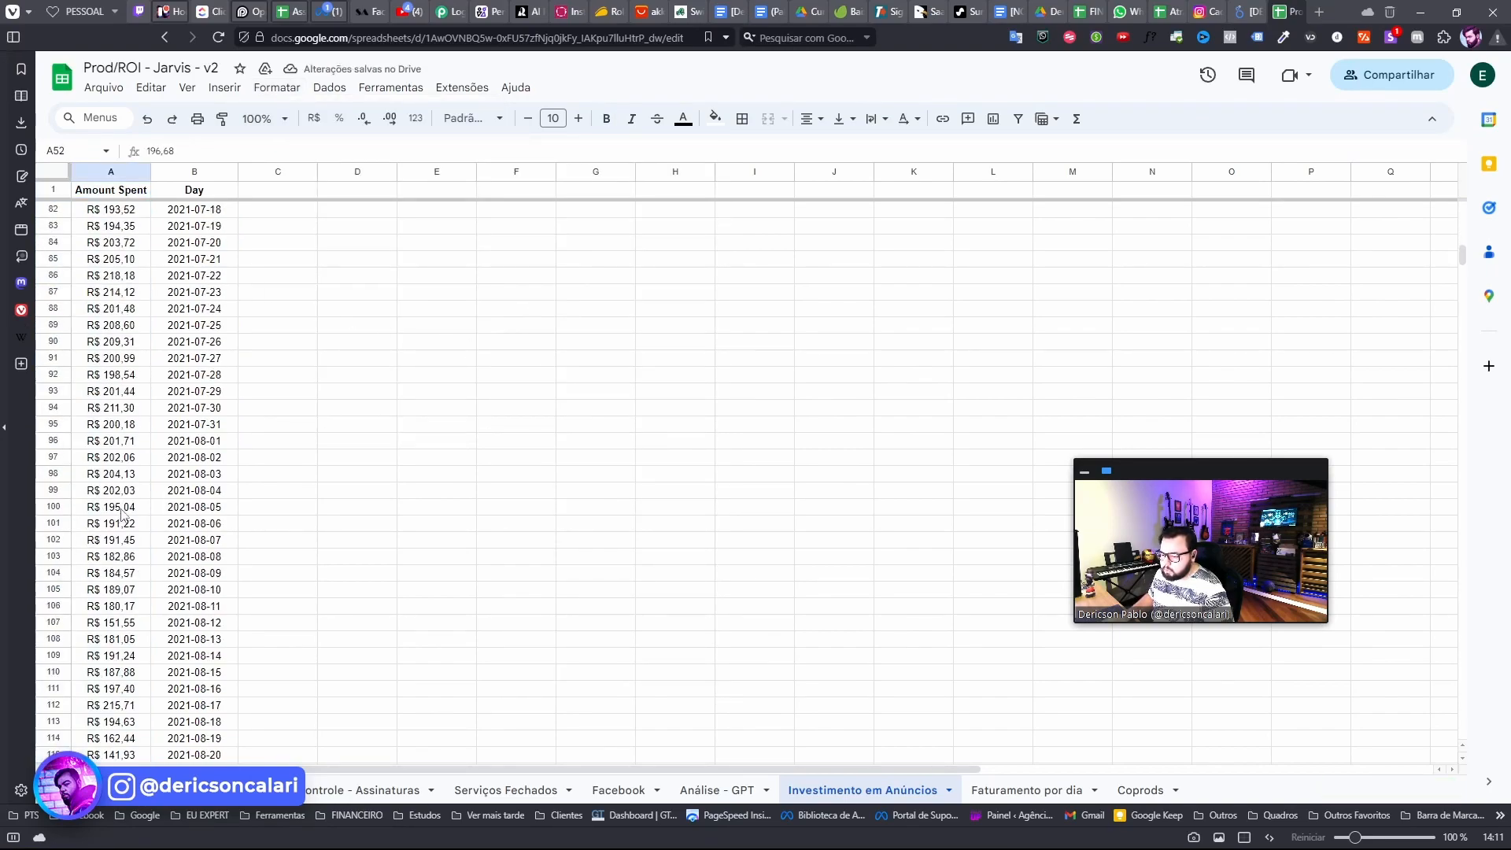
- Switch back to Looker Studio, refresh the Investimento em Anúncios source fields and apply the connection changes to Amount Spent
click(1247, 11)
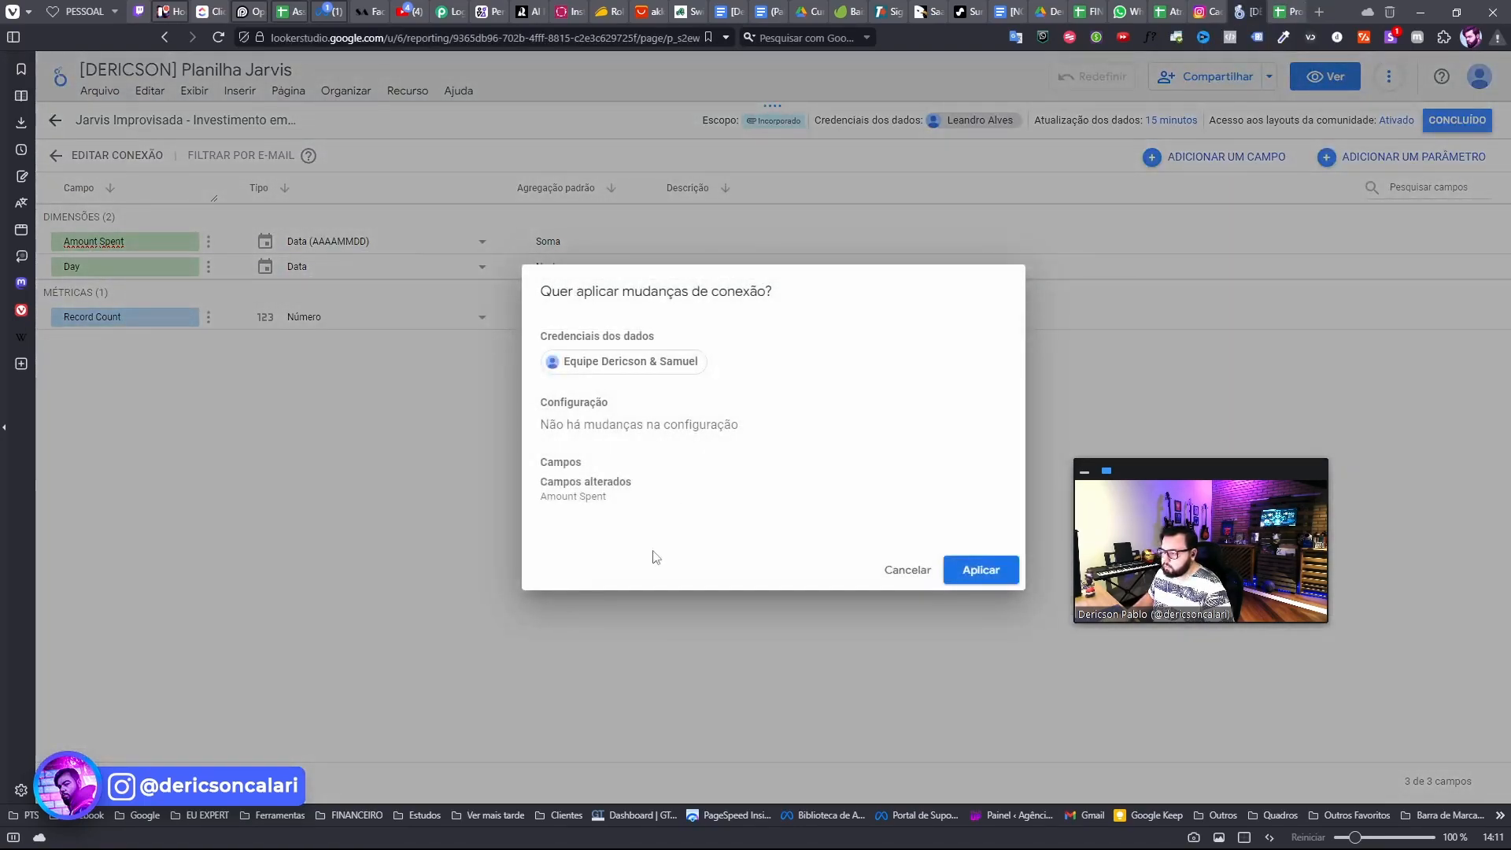
drag(541, 497, 570, 496)
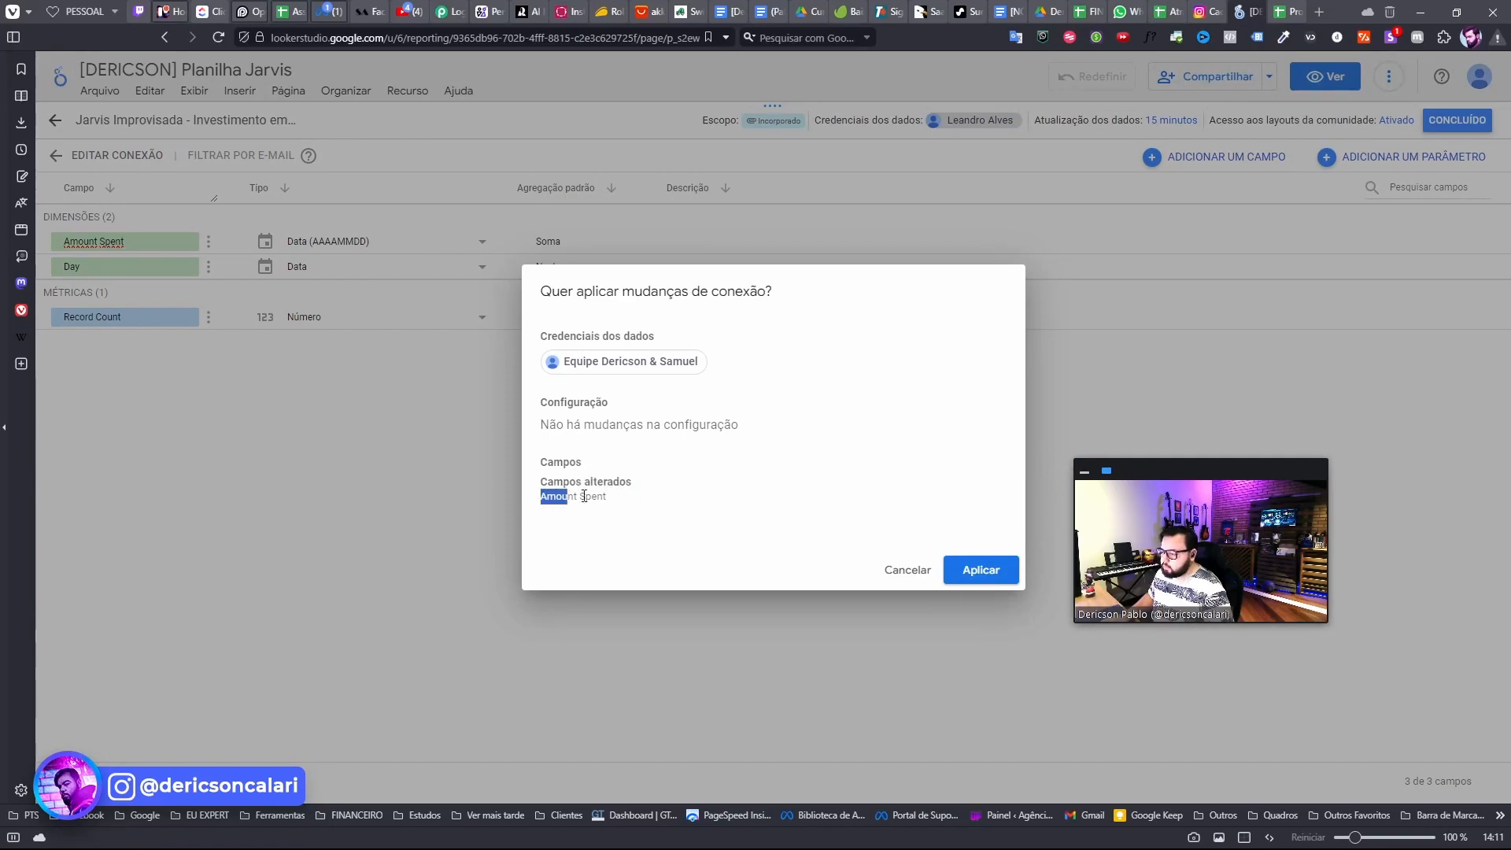
click(996, 578)
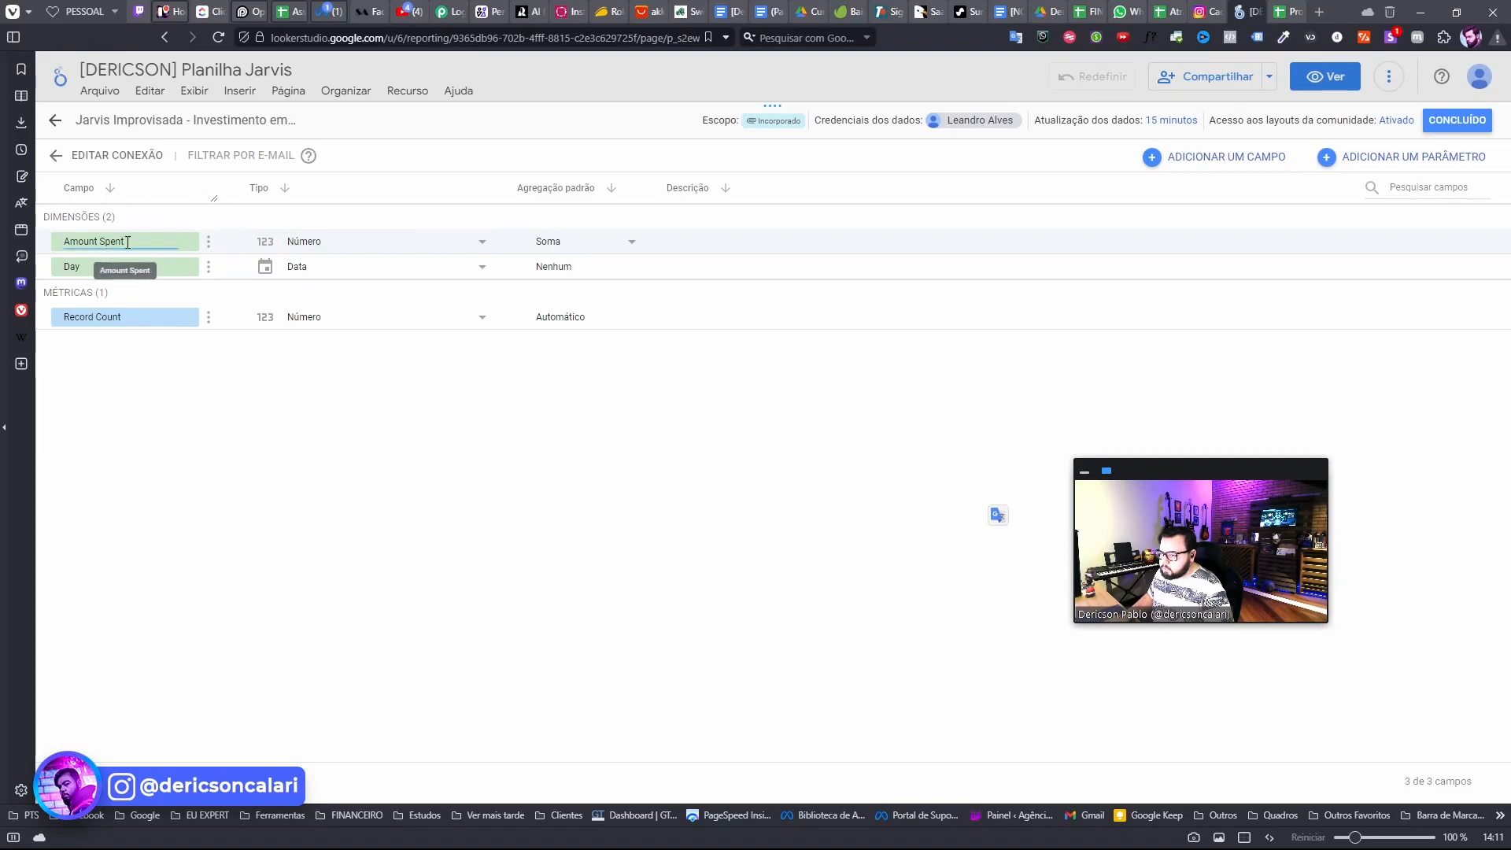
- Set the Amount Spent field's type to Moeda (BRL - Real brasileiro (R$)) and close the data source editor
click(296, 246)
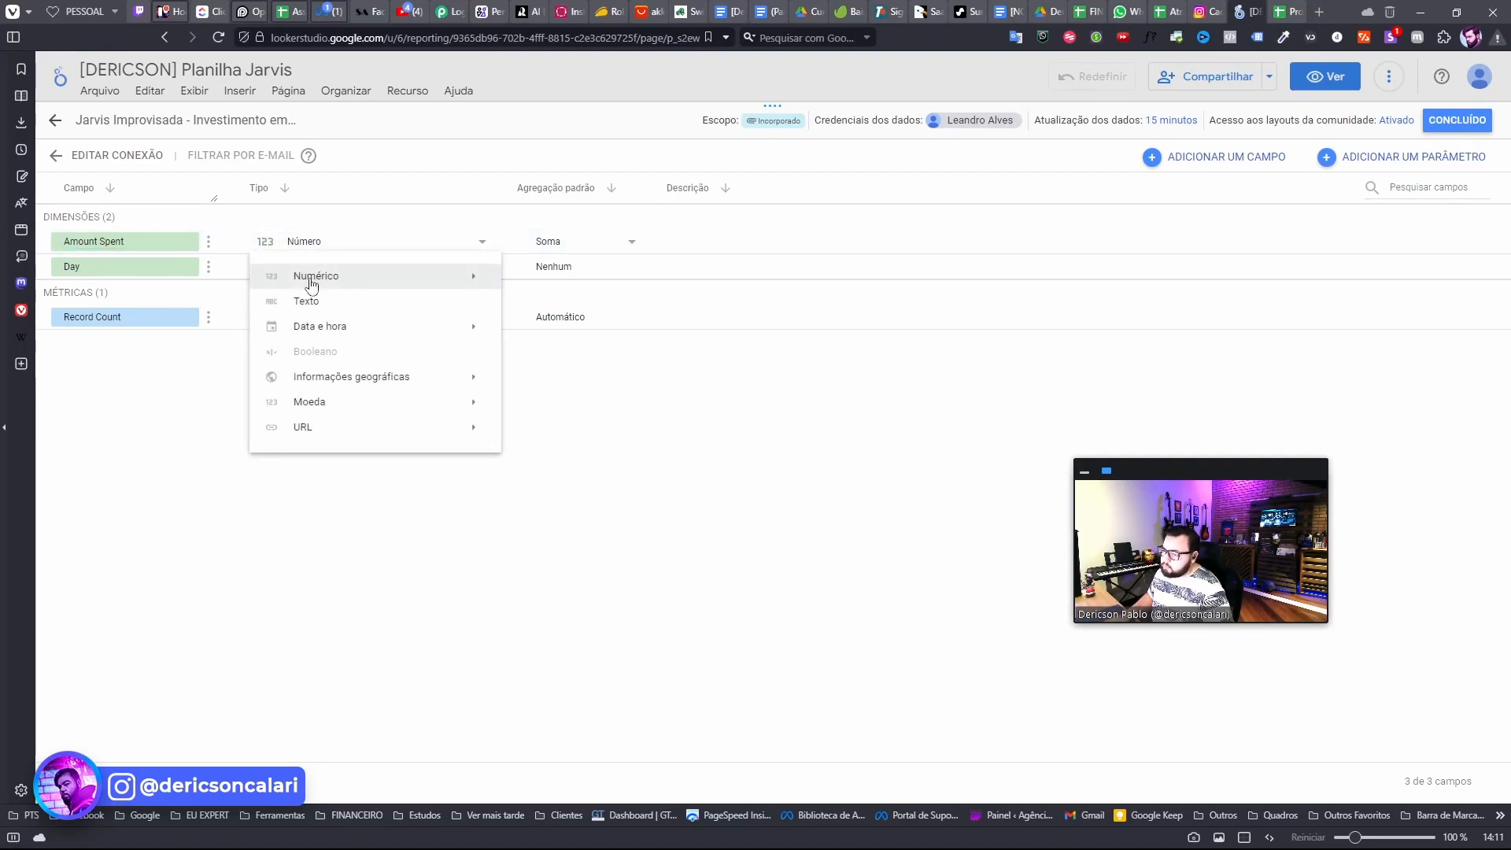
mouse_move(317, 281)
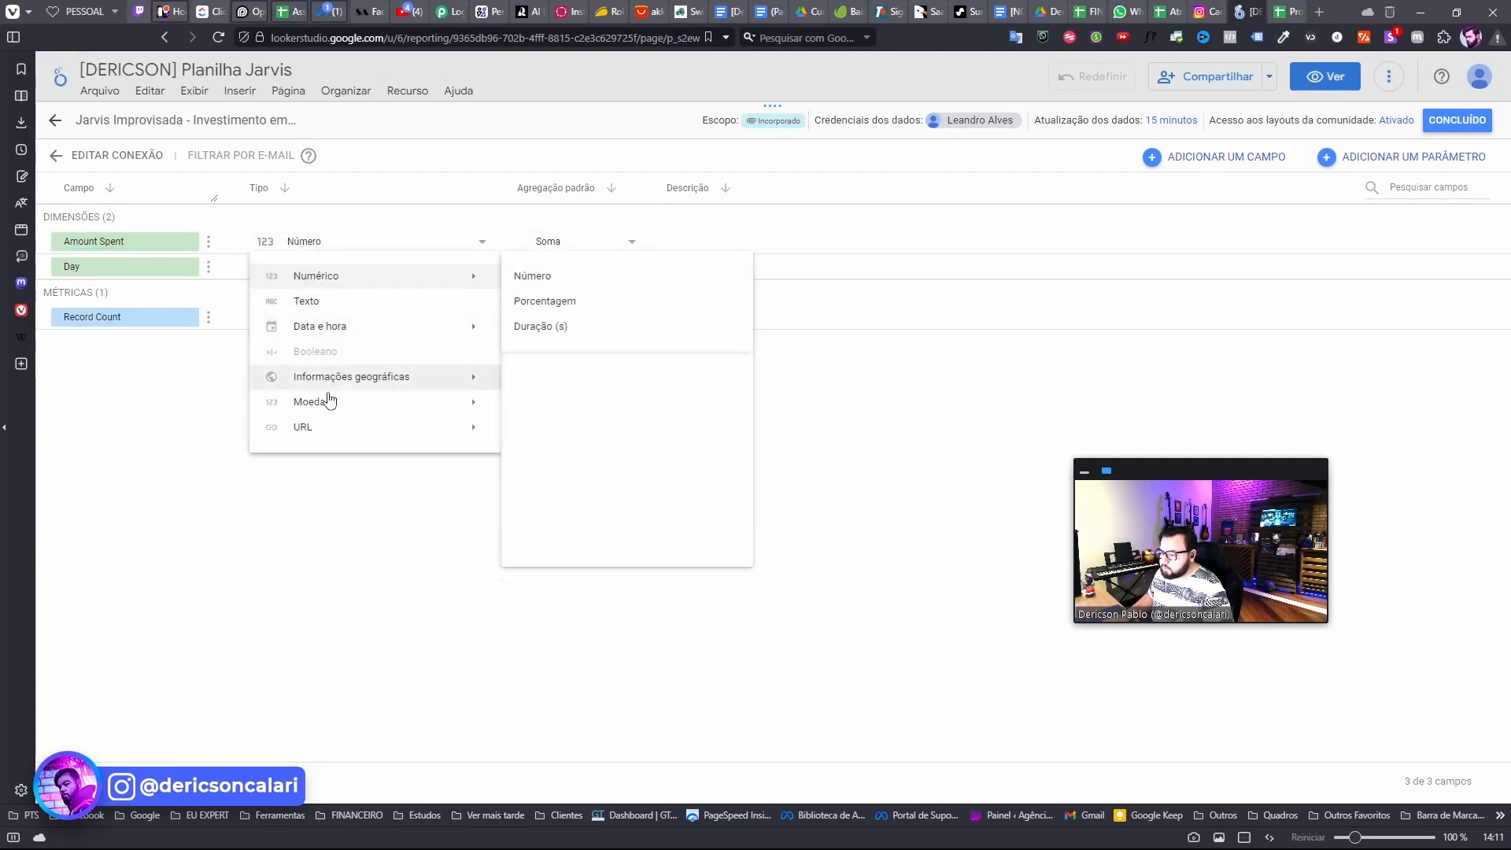
mouse_move(394, 415)
click(553, 404)
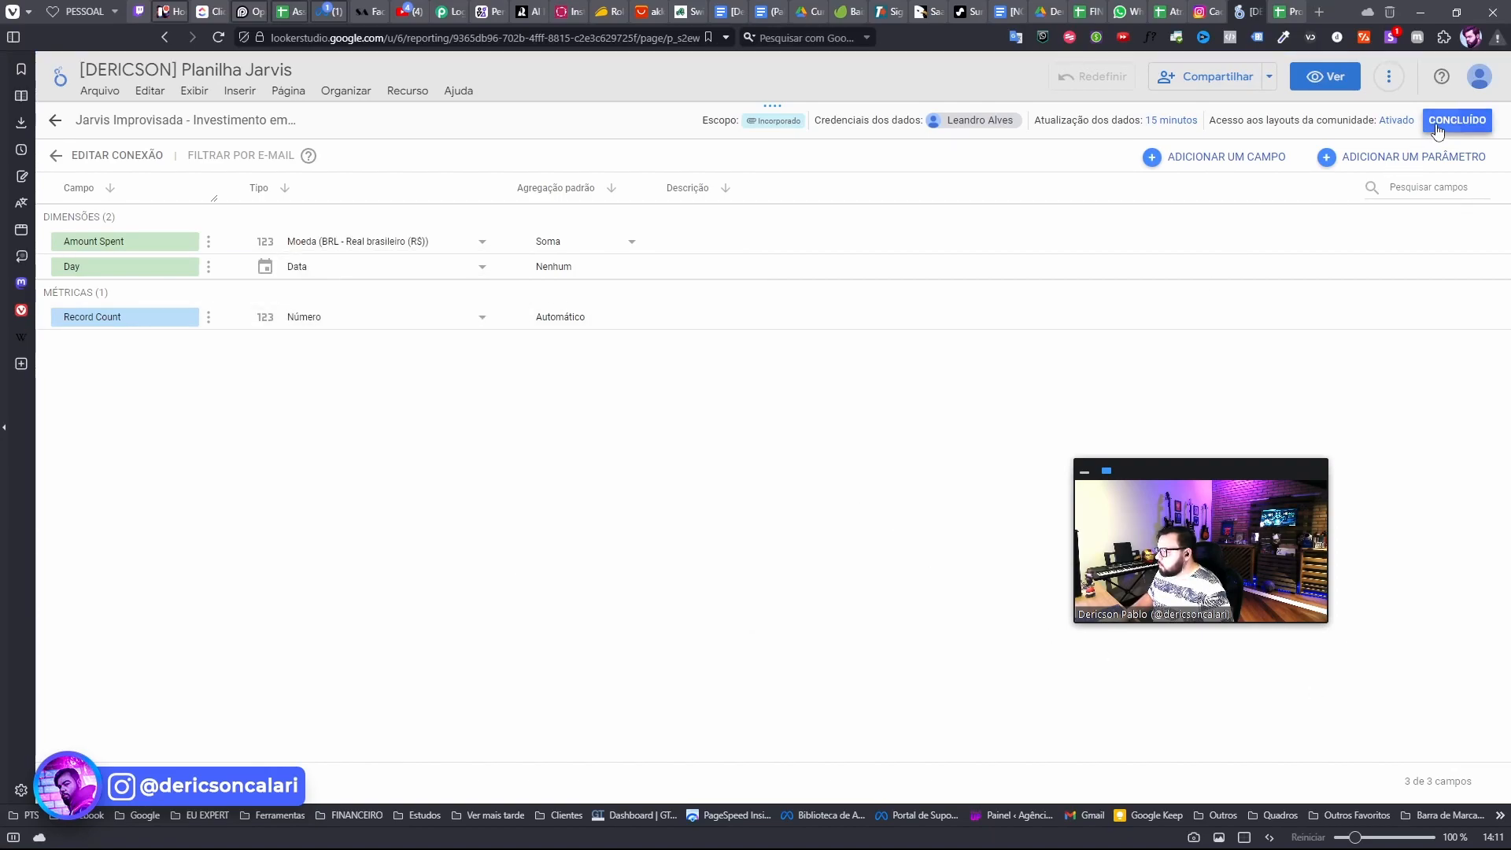
click(1464, 125)
click(1469, 124)
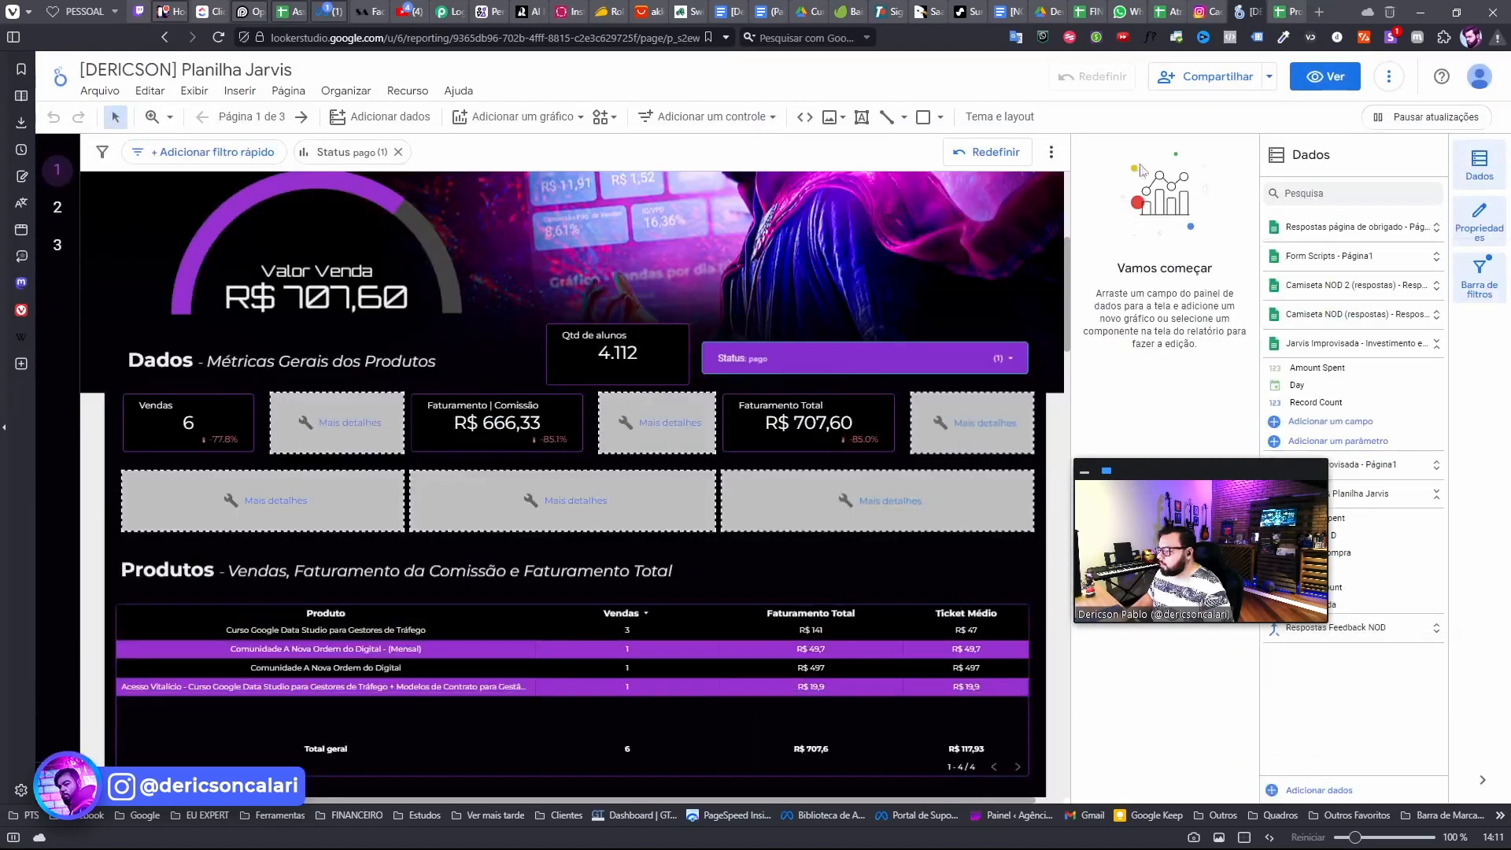
- Reload the report and check the error details of the broken ROAS | Comissão scorecard
click(218, 37)
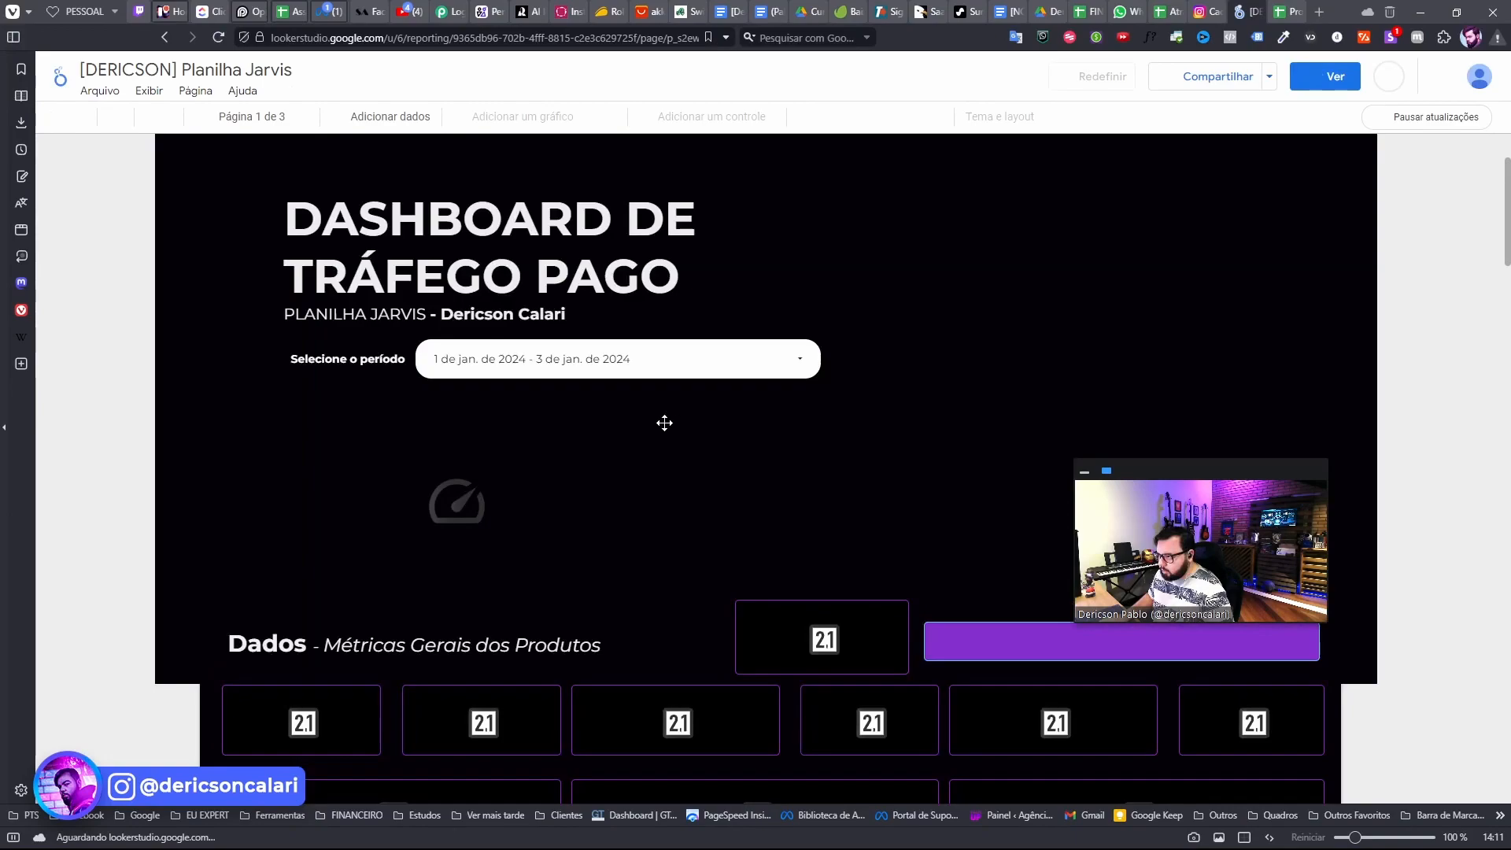
scroll(662, 423, down, 2)
click(652, 508)
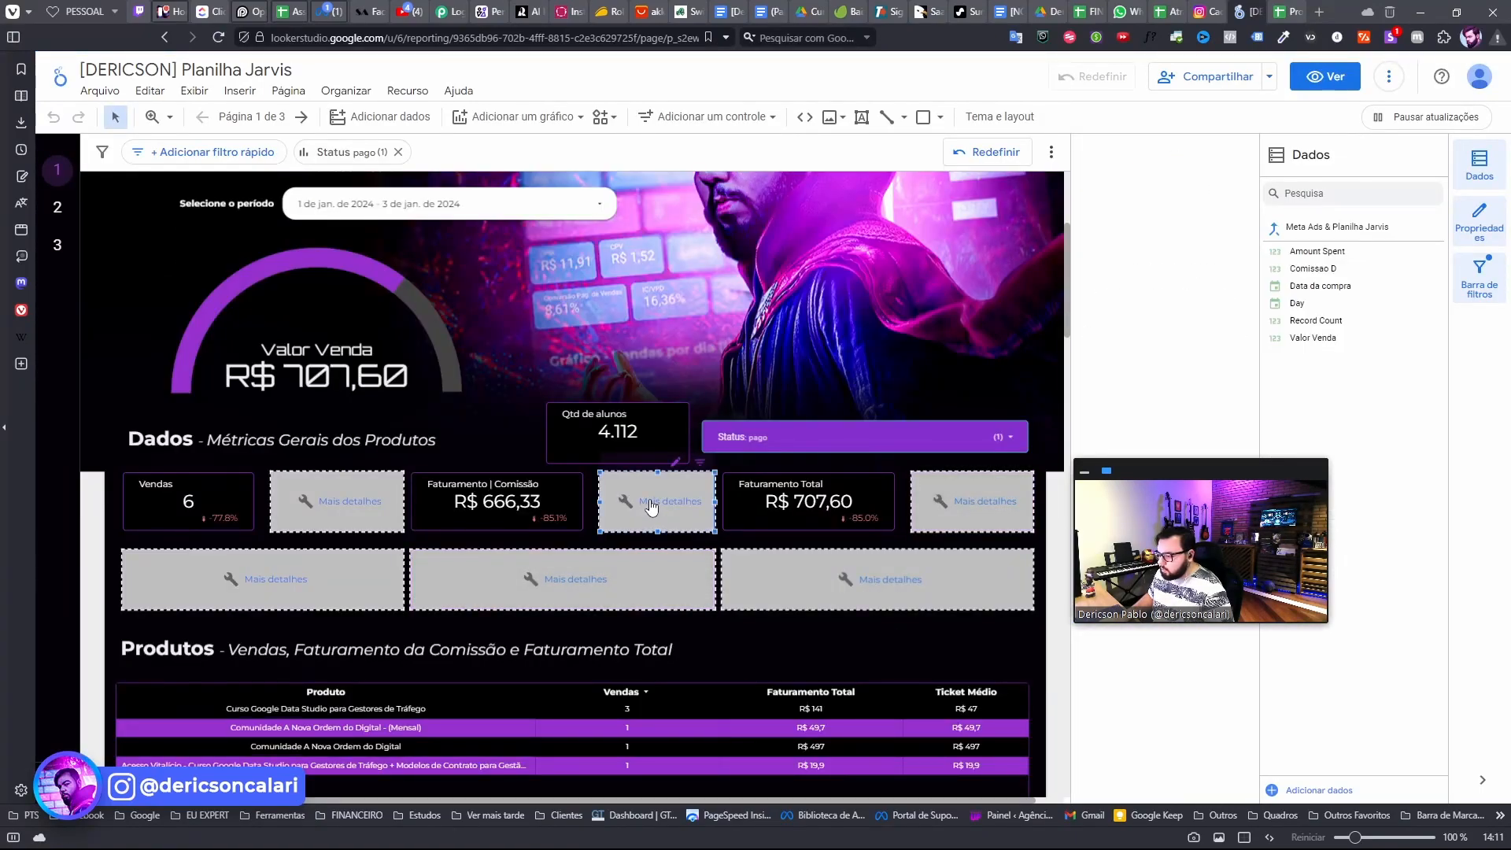
click(652, 507)
click(946, 458)
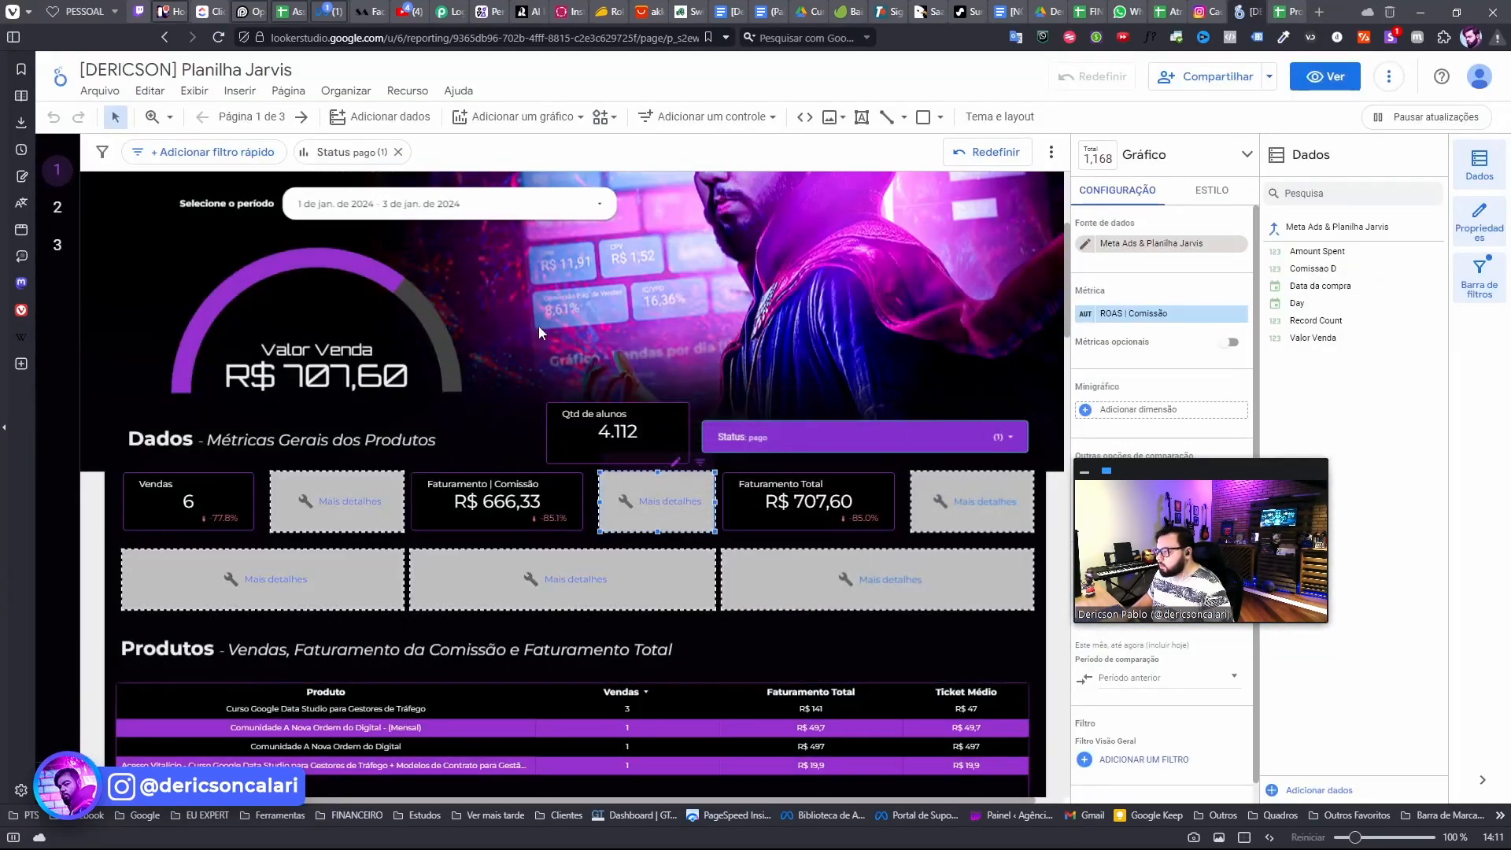
- Review the report's added data sources and their status, including the fields of Form Scripts - Página1
click(407, 91)
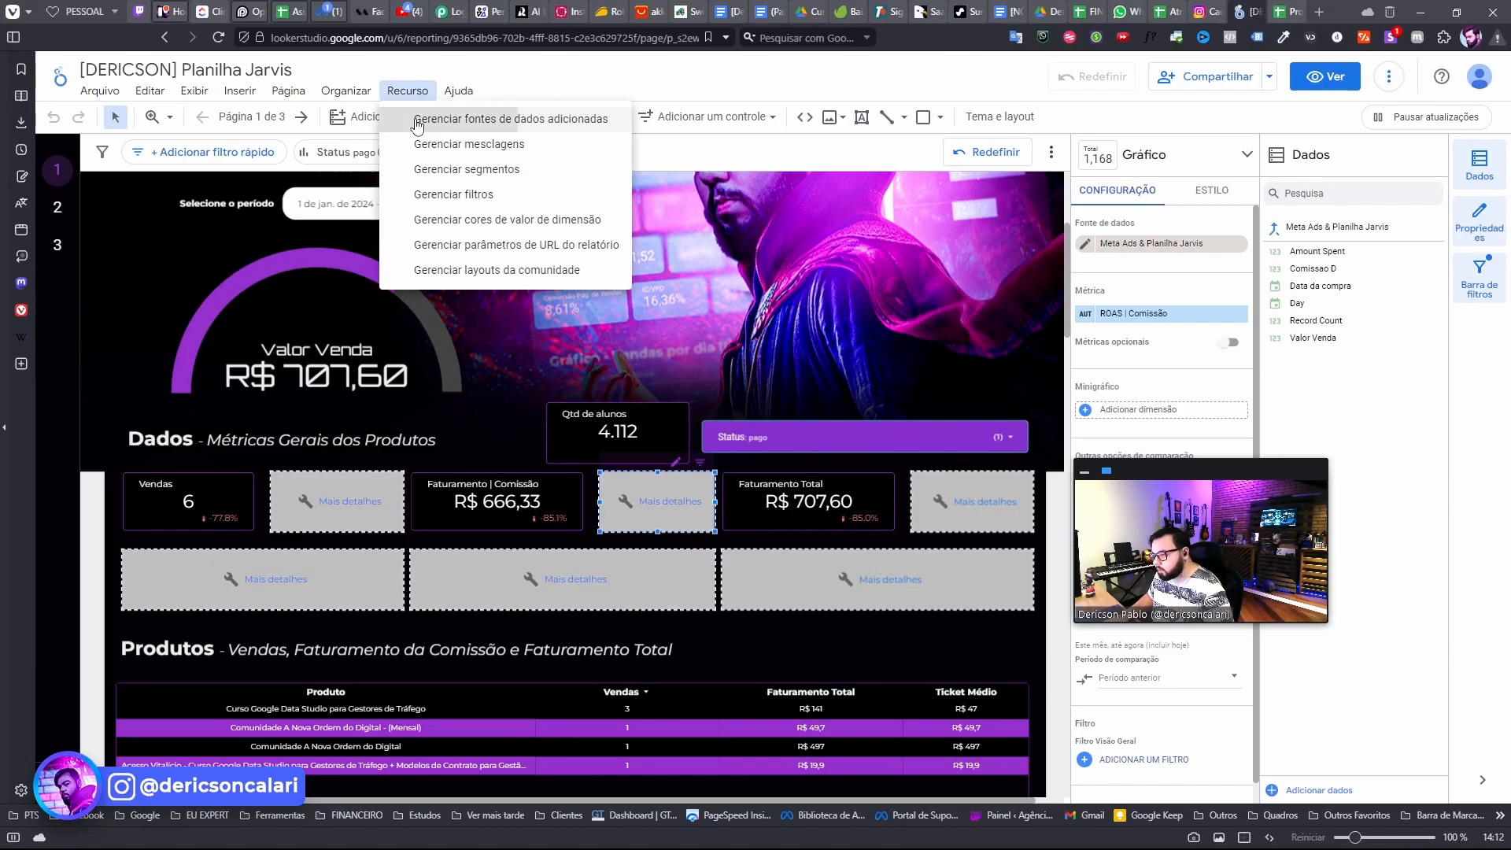
click(417, 120)
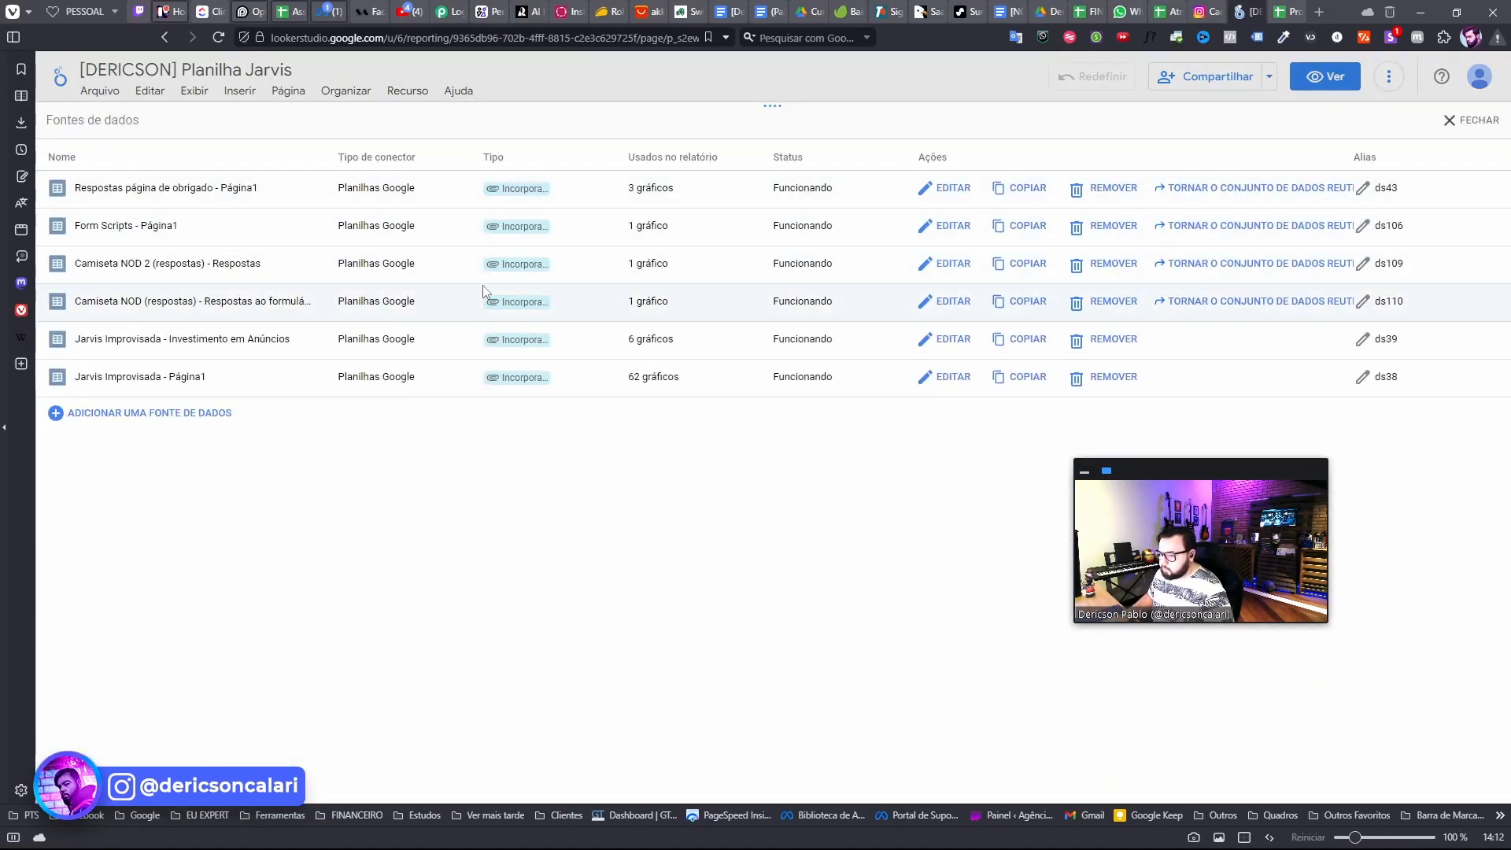
click(956, 226)
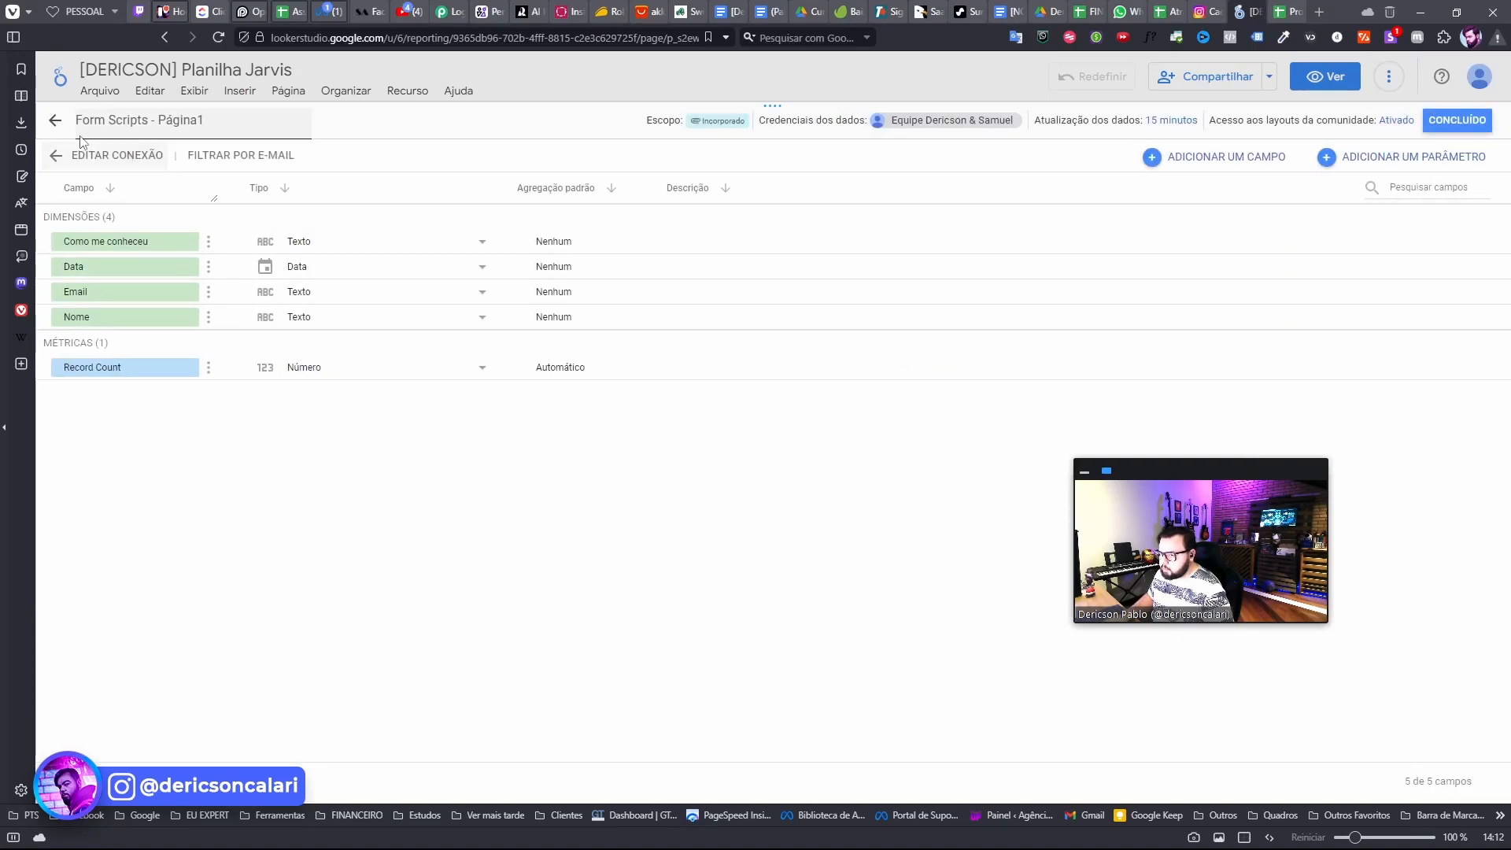
click(56, 122)
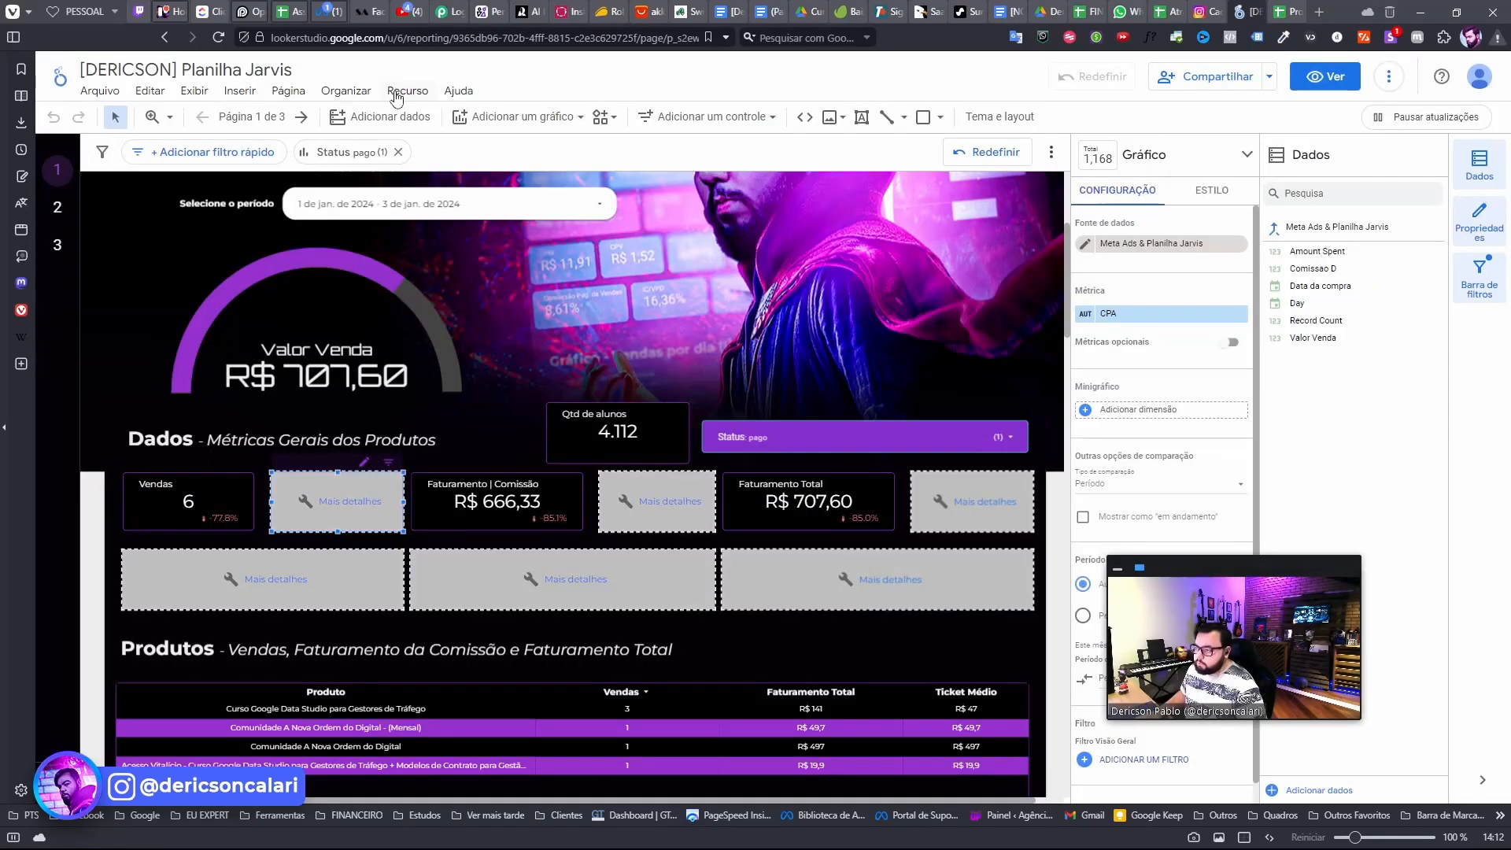
click(400, 92)
click(432, 120)
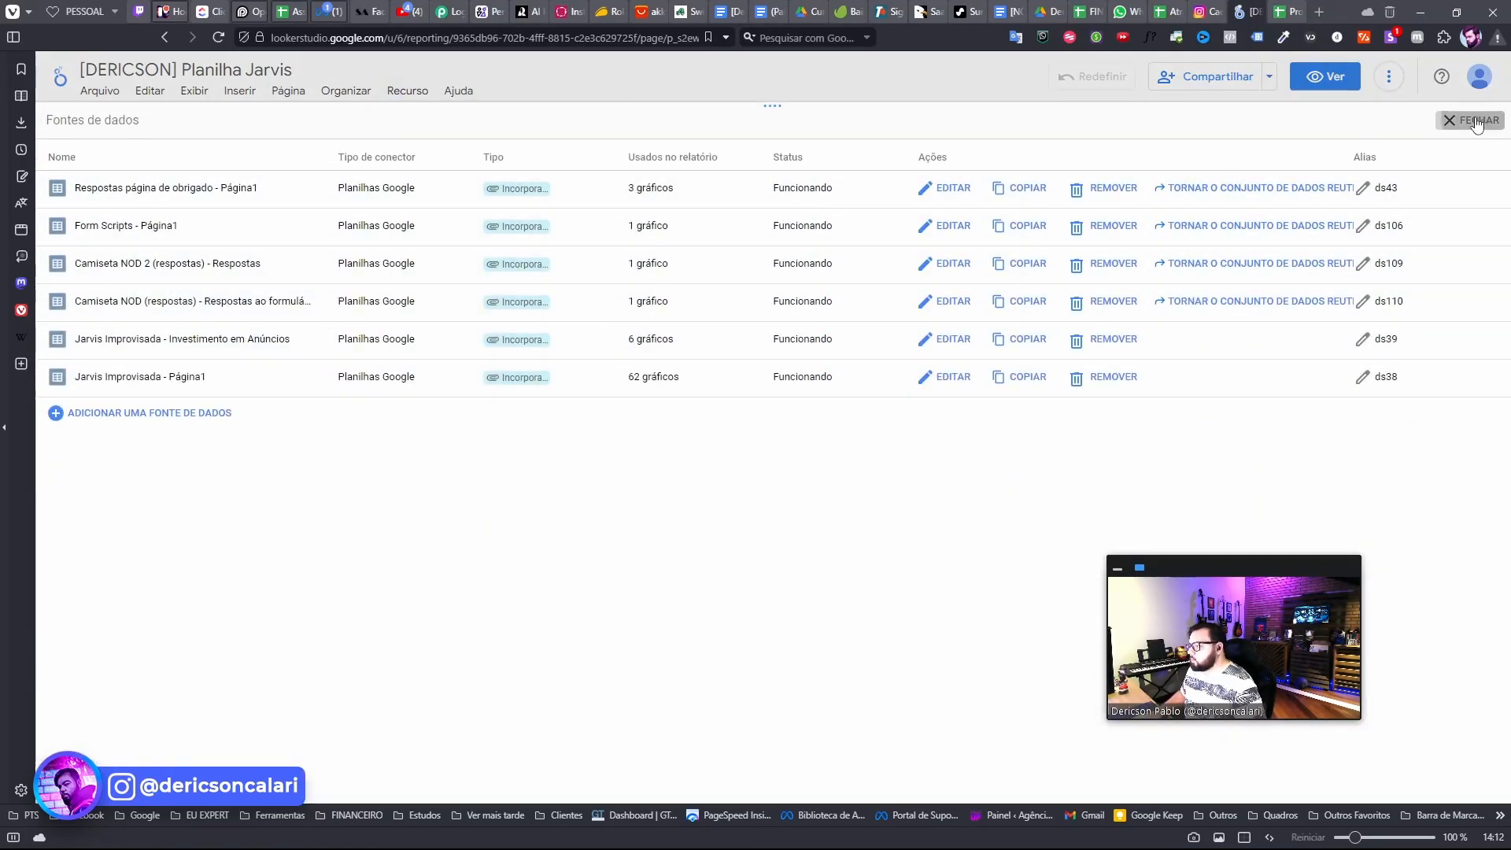
click(1473, 121)
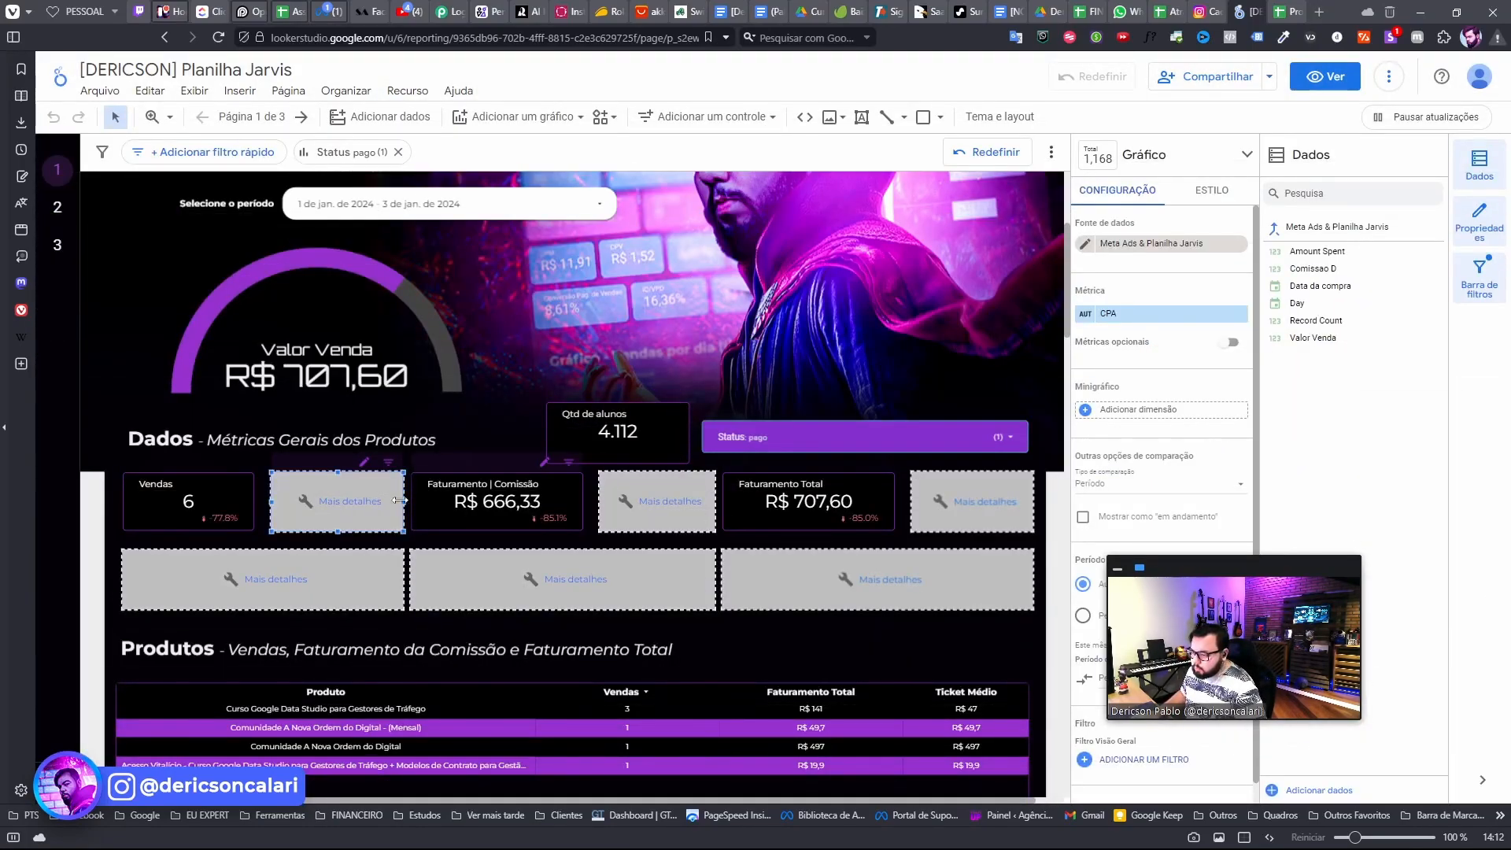
- Examine the remaining tables and charts on the report's first page for further broken elements
scroll(544, 534, down, 5)
scroll(152, 442, down, 3)
scroll(116, 432, up, 3)
scroll(258, 413, up, 4)
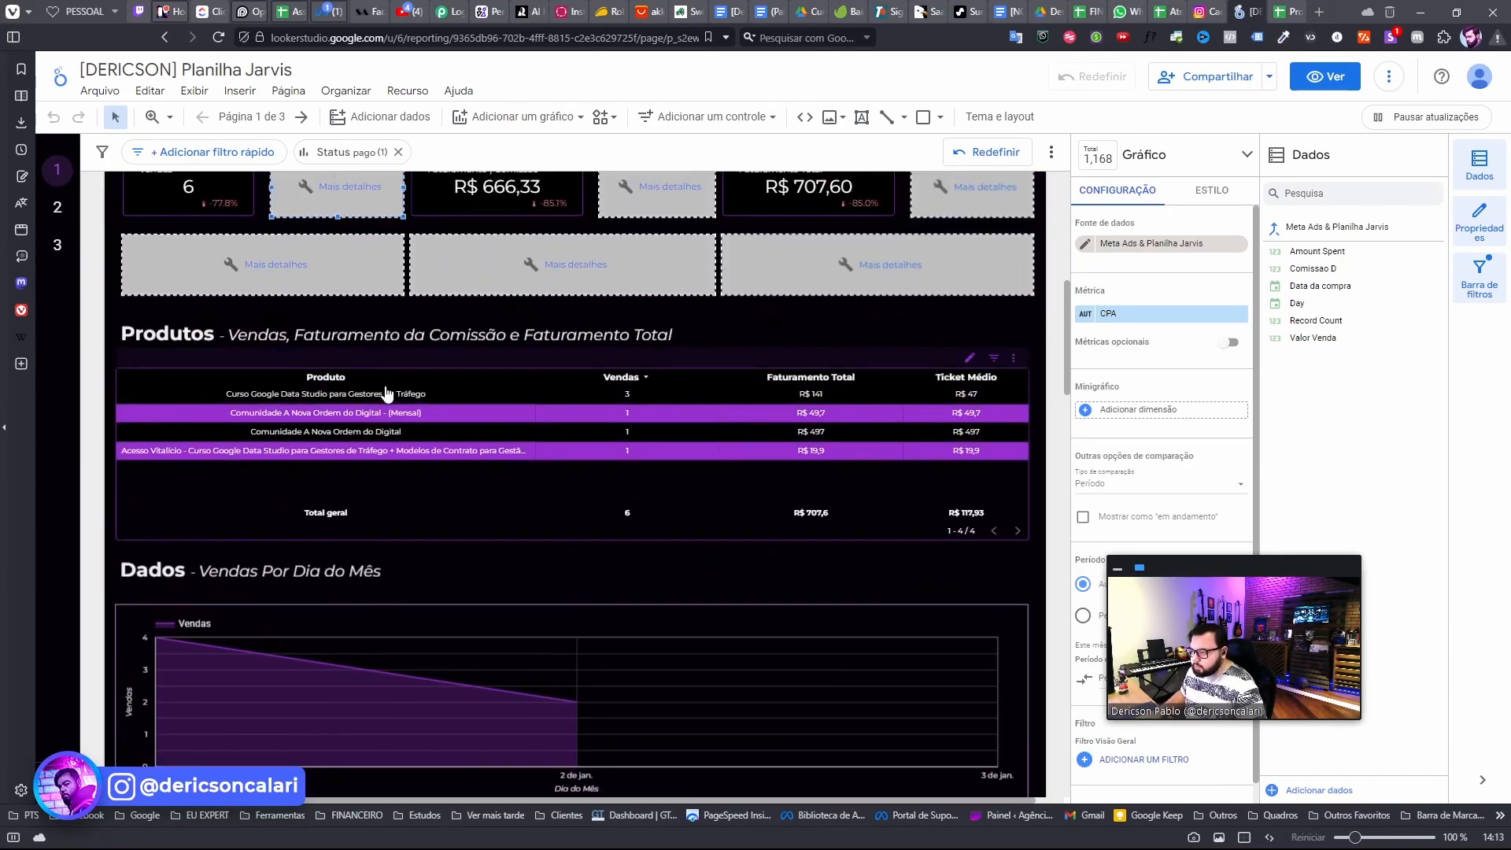
scroll(219, 501, down, 7)
scroll(218, 501, down, 7)
scroll(188, 429, up, 12)
scroll(336, 343, up, 3)
- Remove the invalid filter from Table 1 of the Meta Ads & Planilha Jarvis blend, save the blend and reload the report
click(657, 511)
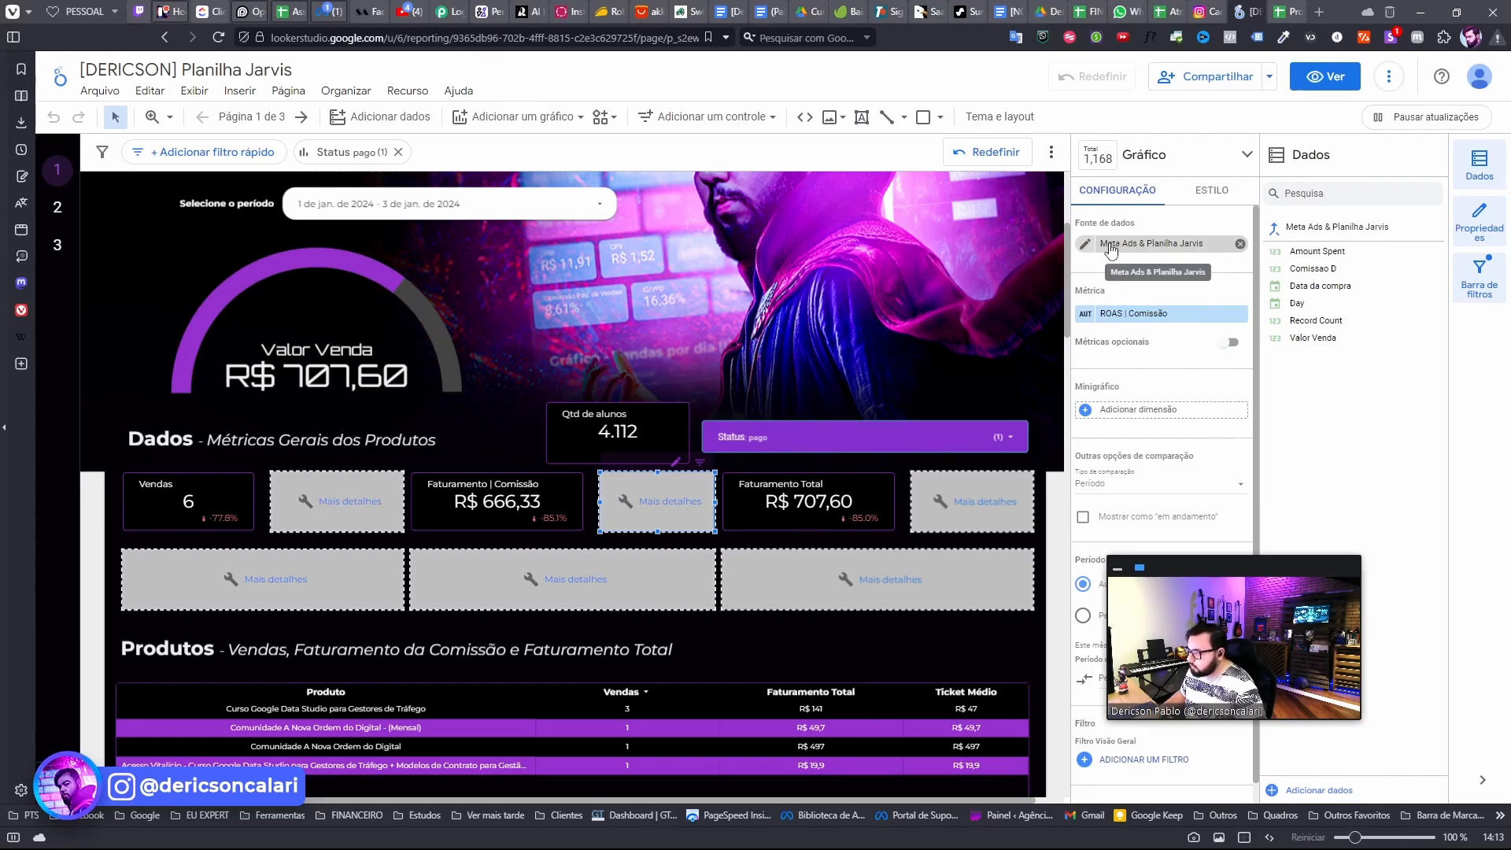
click(1086, 245)
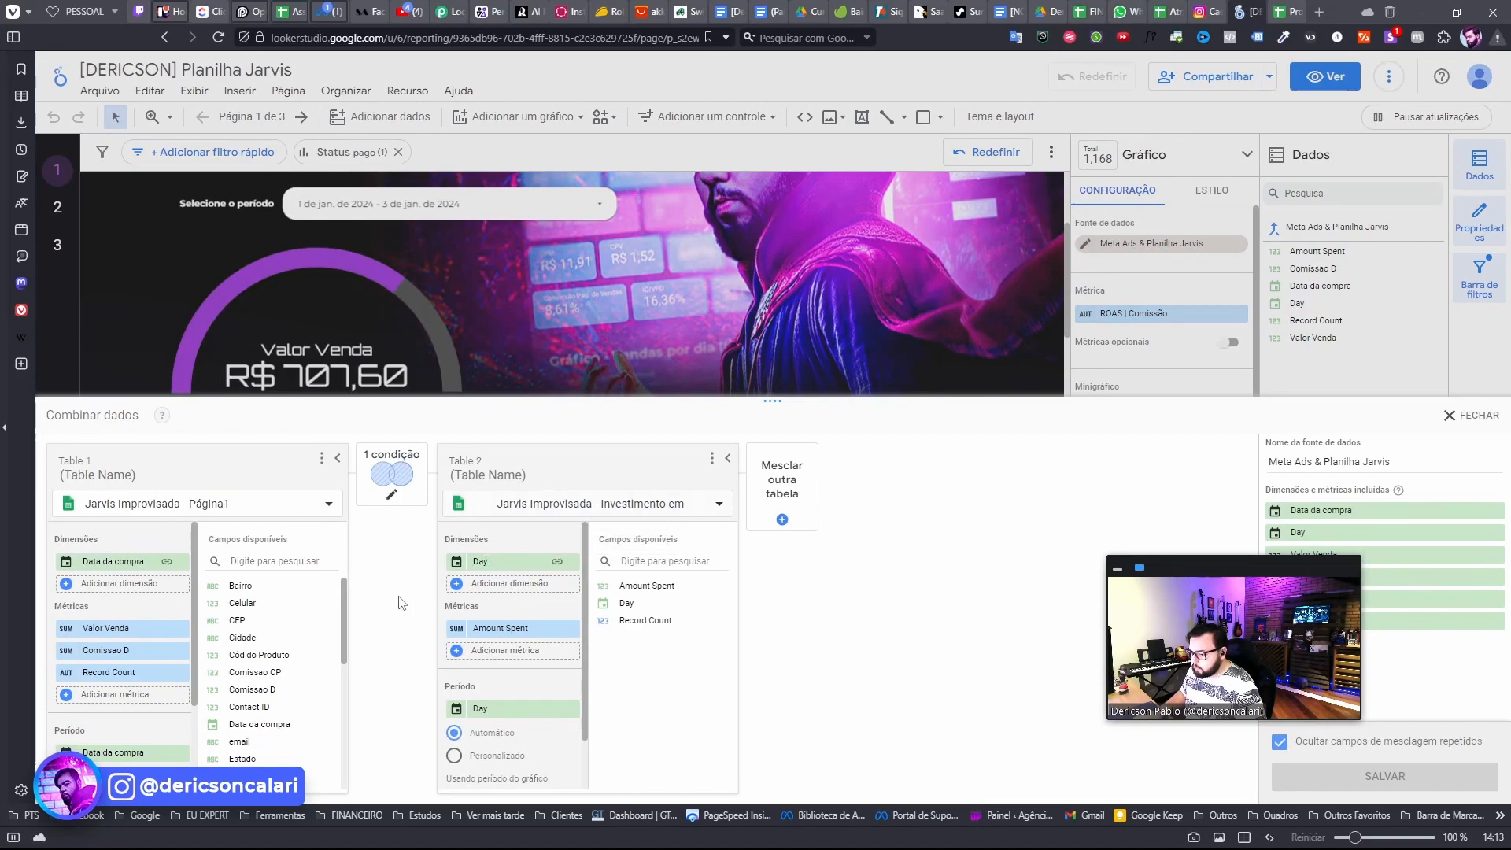
scroll(507, 602, down, 2)
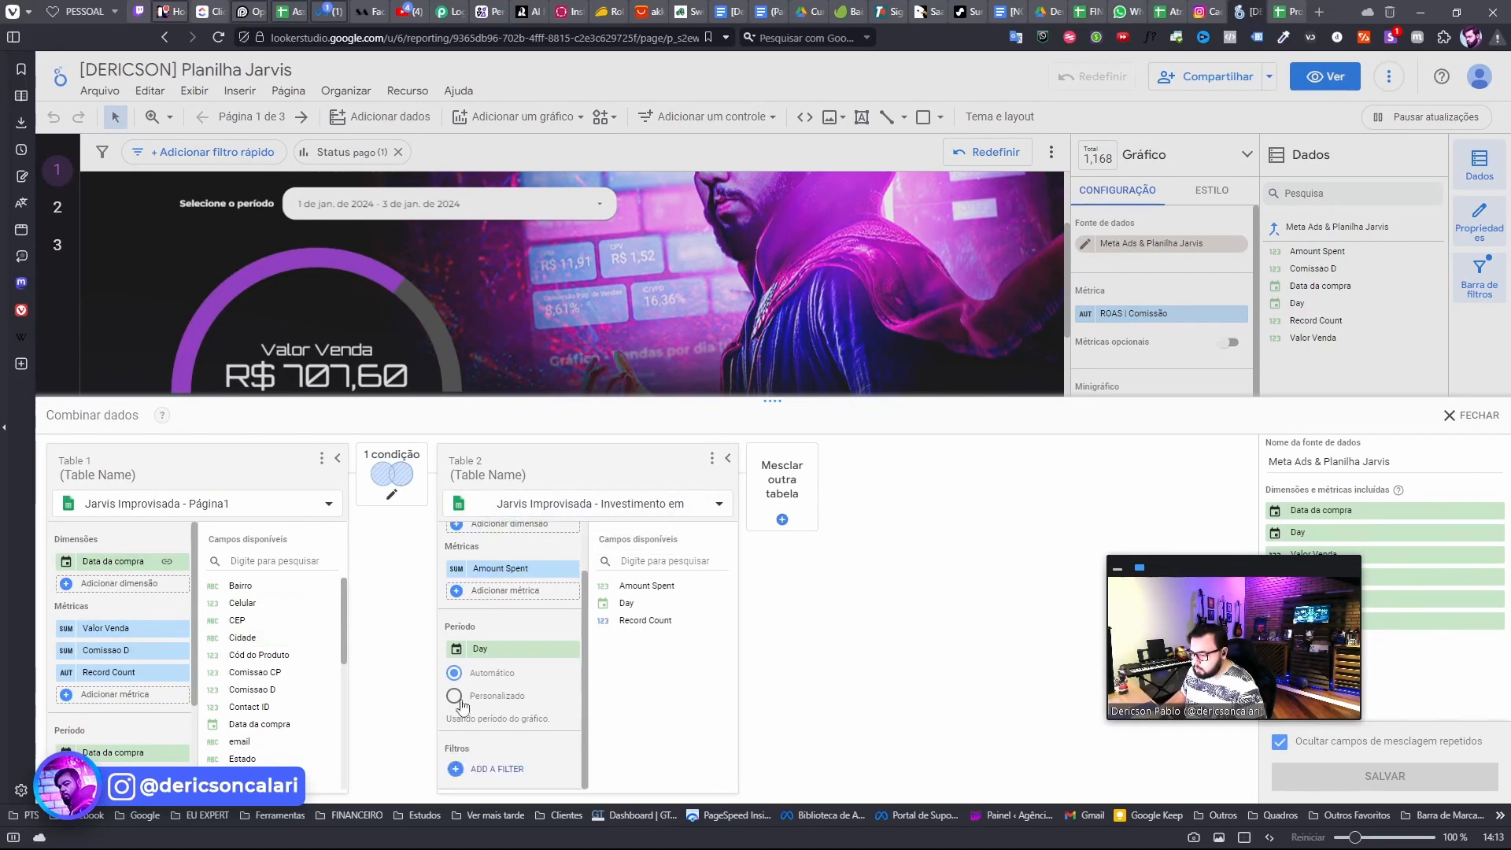
scroll(482, 567, up, 2)
scroll(115, 577, down, 3)
scroll(115, 576, down, 1)
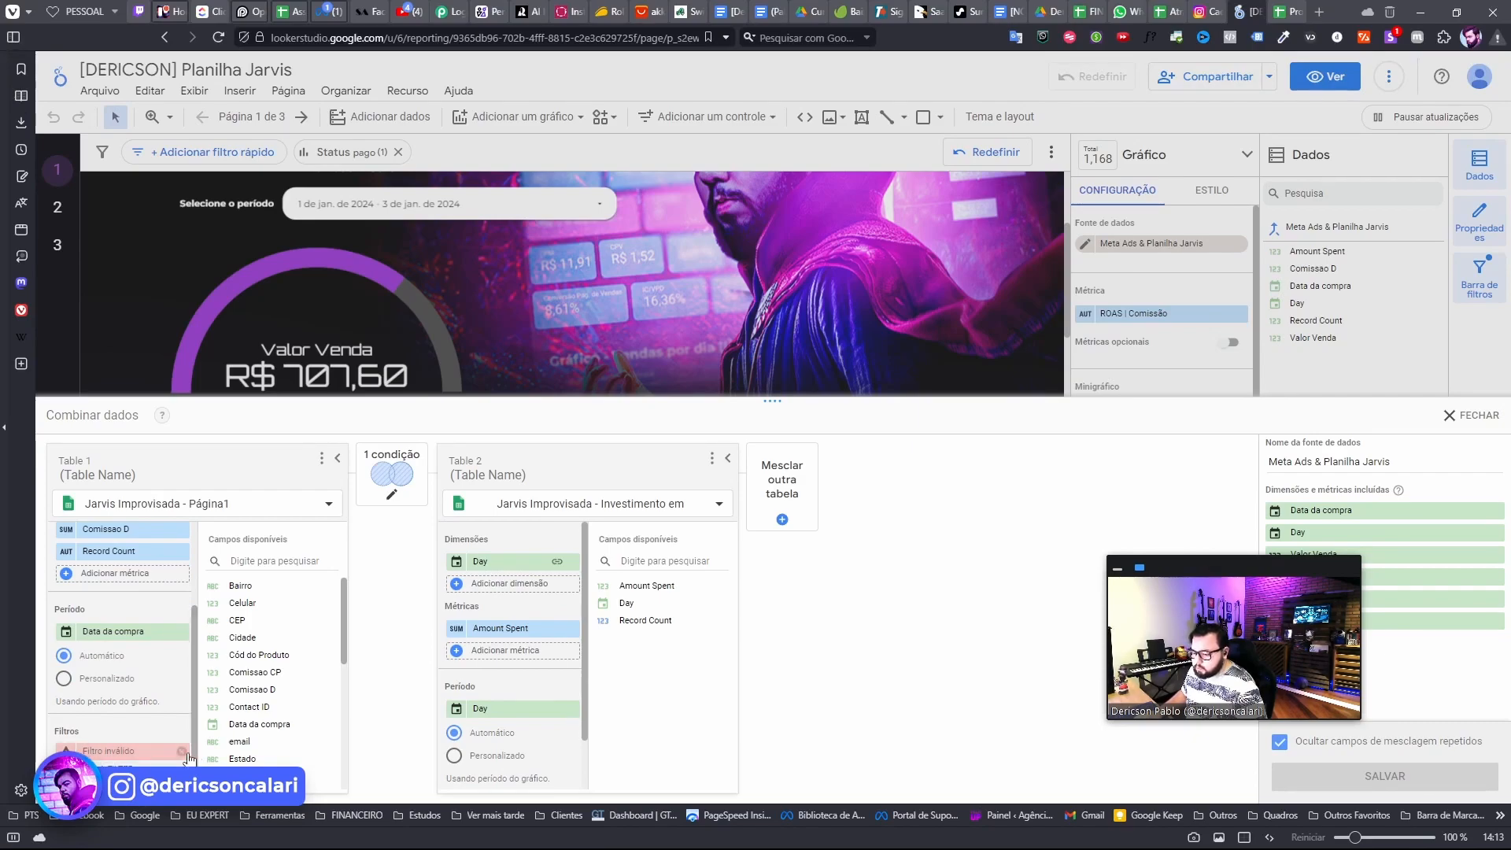
click(182, 751)
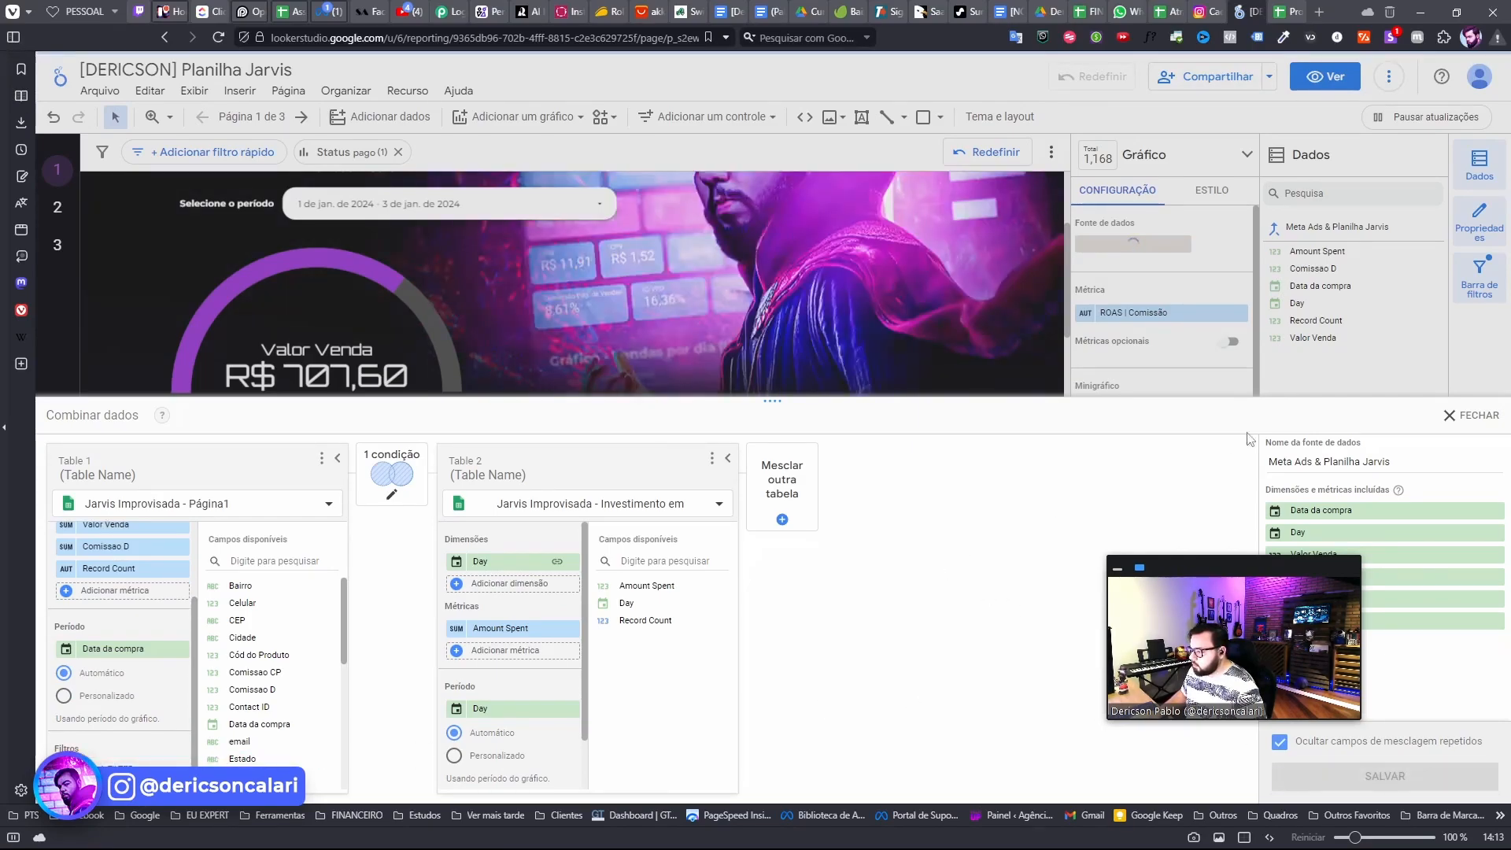
click(1385, 776)
click(1471, 414)
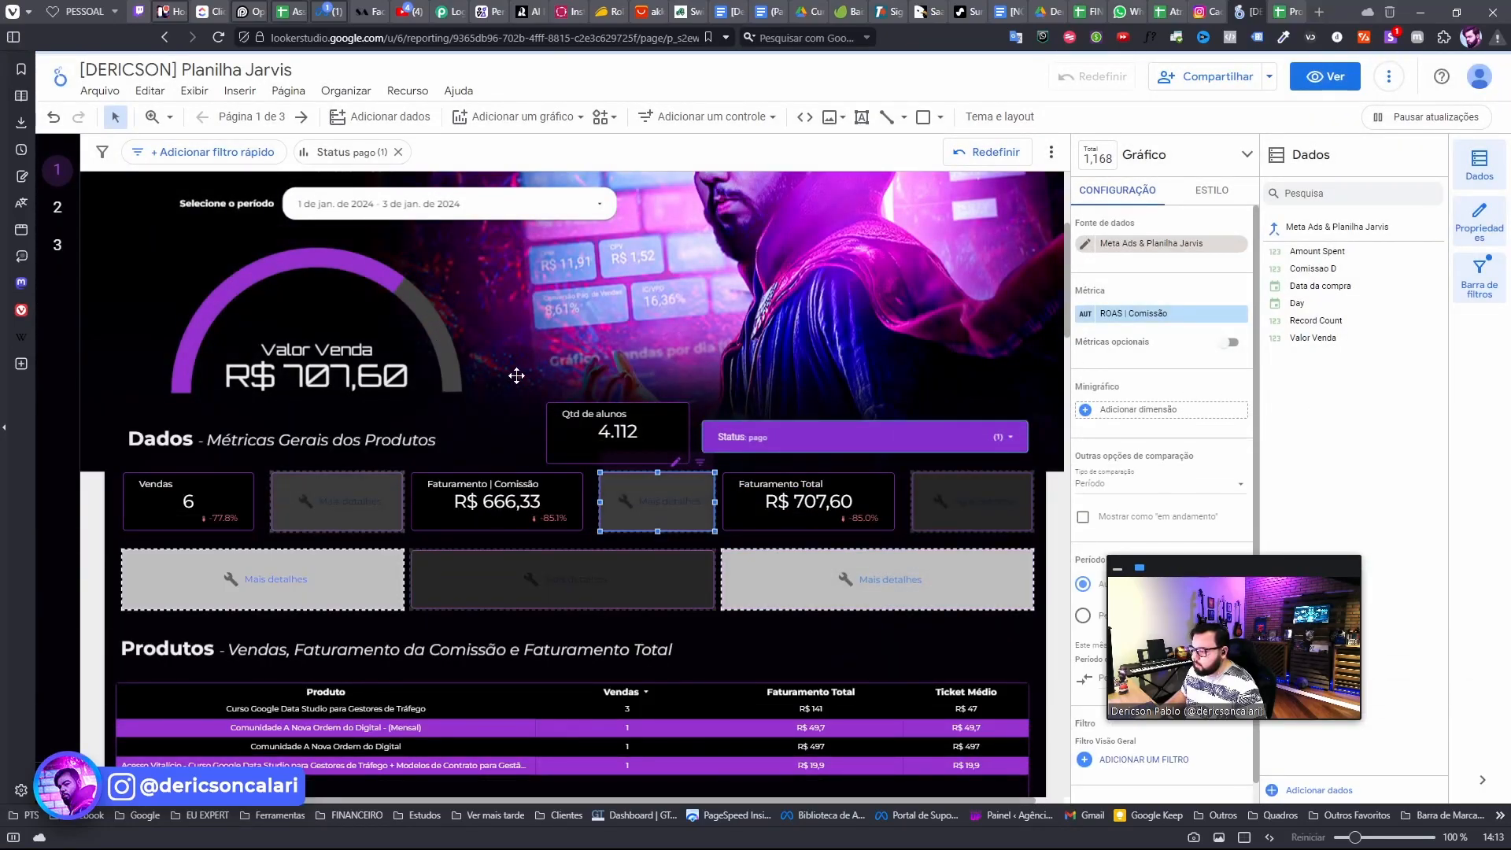
click(218, 37)
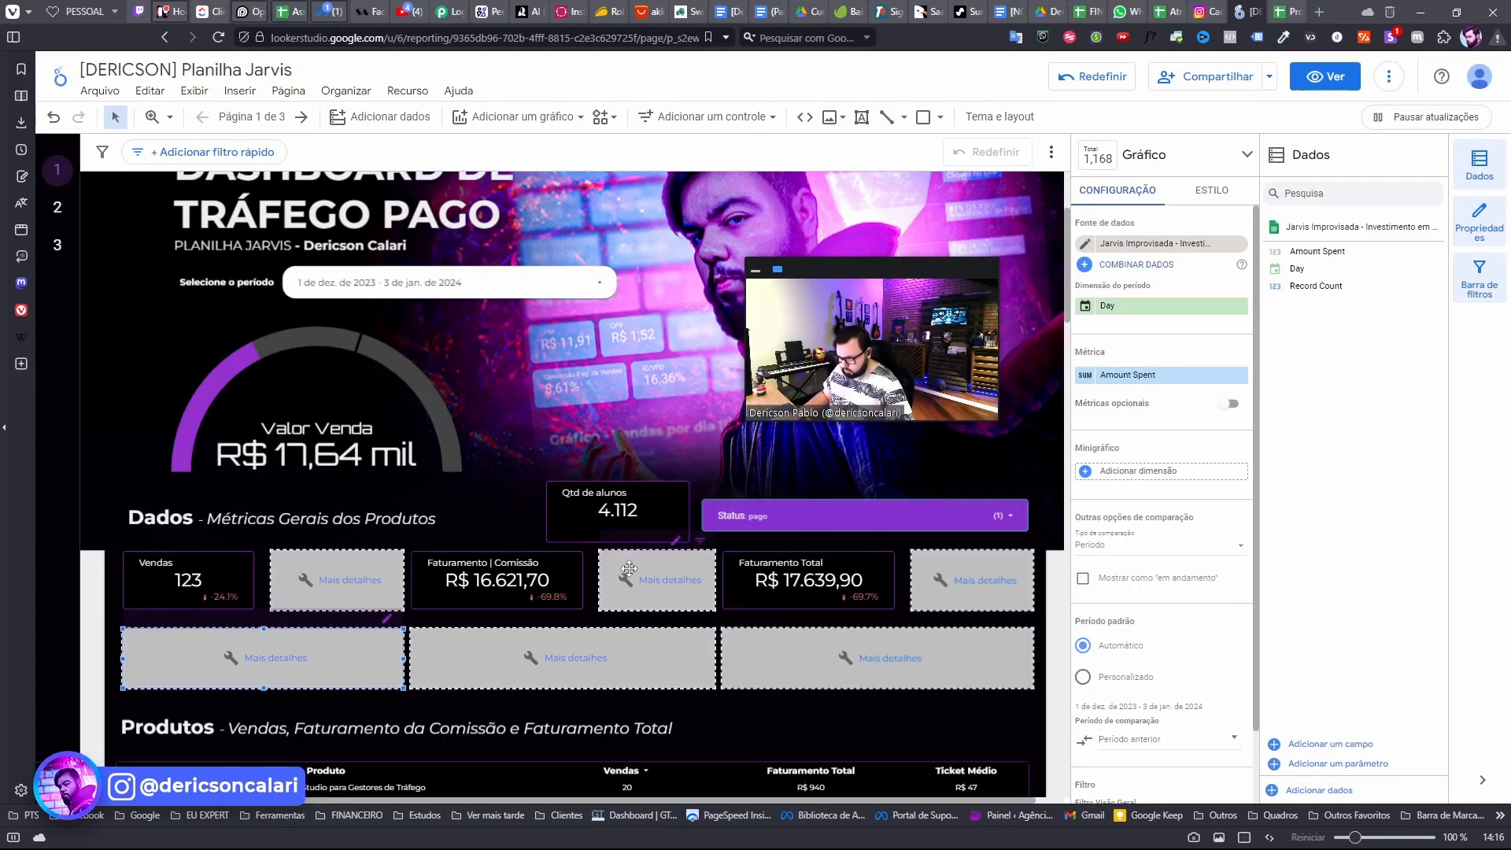
- Read the configuration error details of the broken CPA scorecard and dismiss the message
click(339, 588)
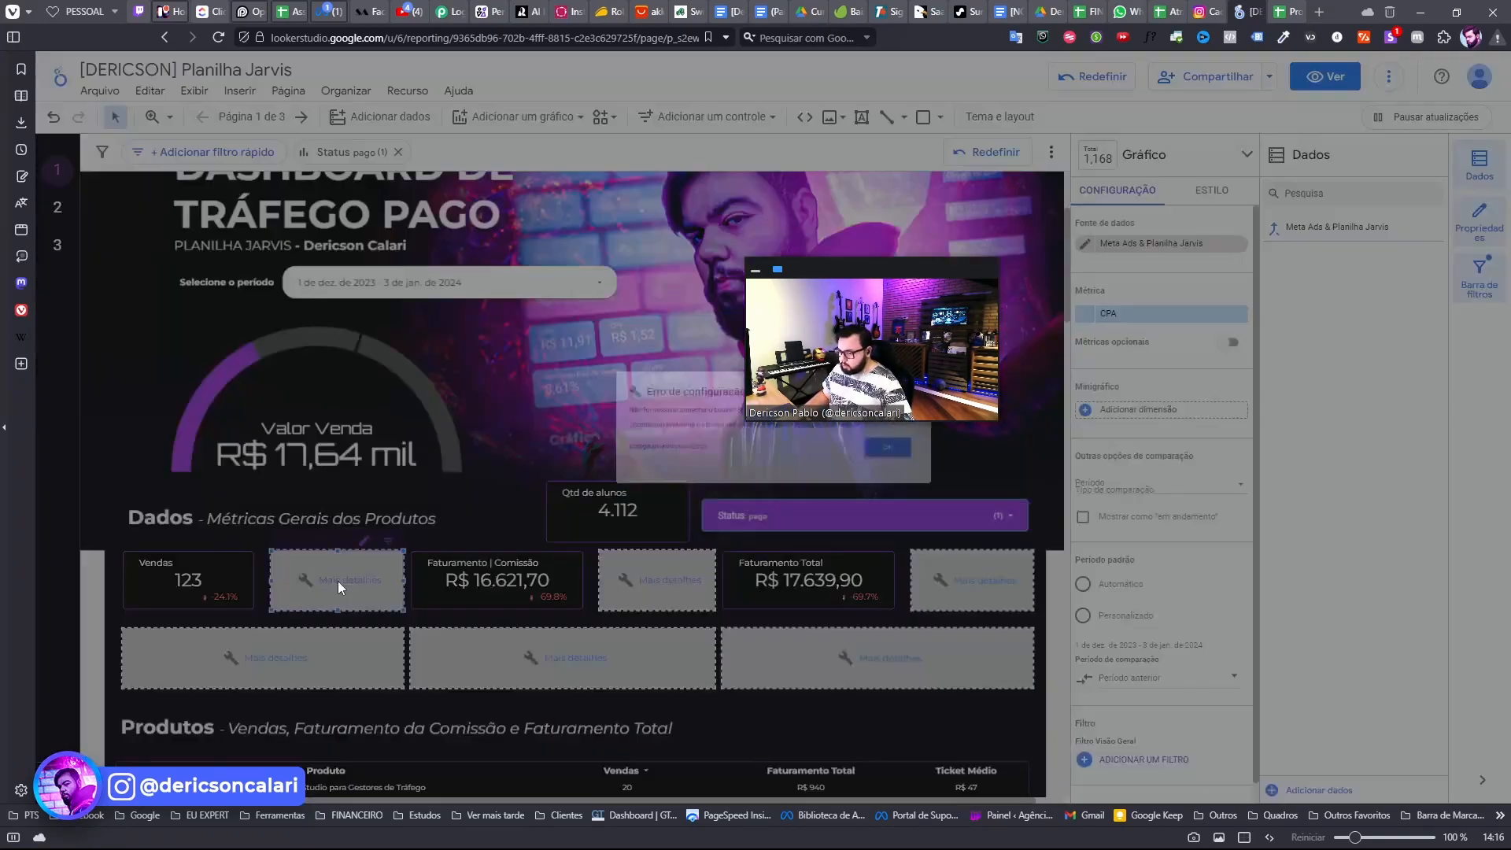
drag(882, 325, 879, 267)
drag(591, 420, 755, 423)
click(945, 460)
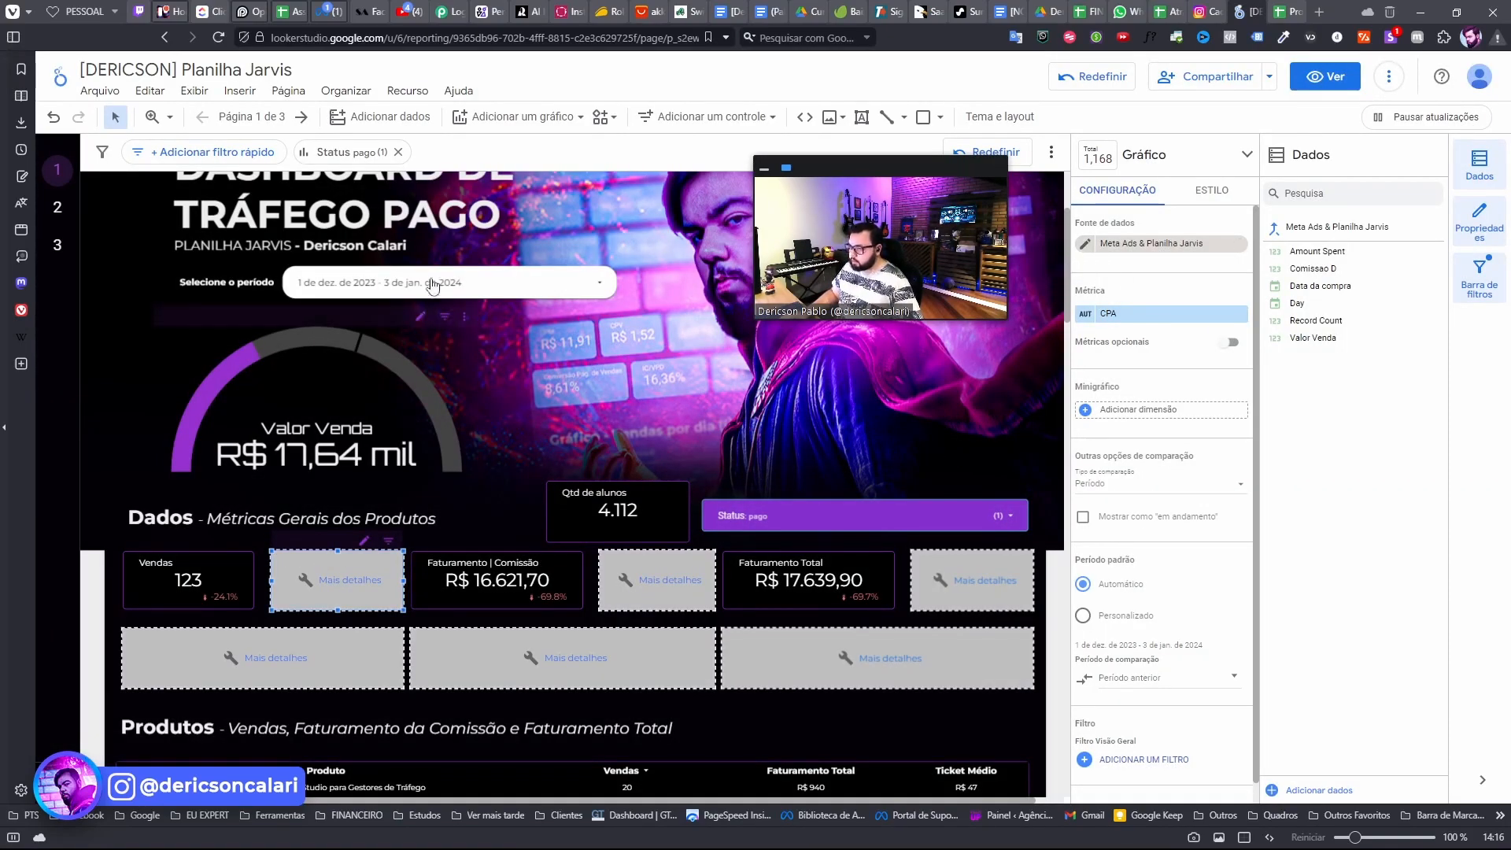
- Reconnect the Jarvis Improvisada - Investimento em Anúncios source to Prod/ROI - Jarvis - v2 under the team account's credentials and apply the connection changes
click(399, 91)
click(417, 118)
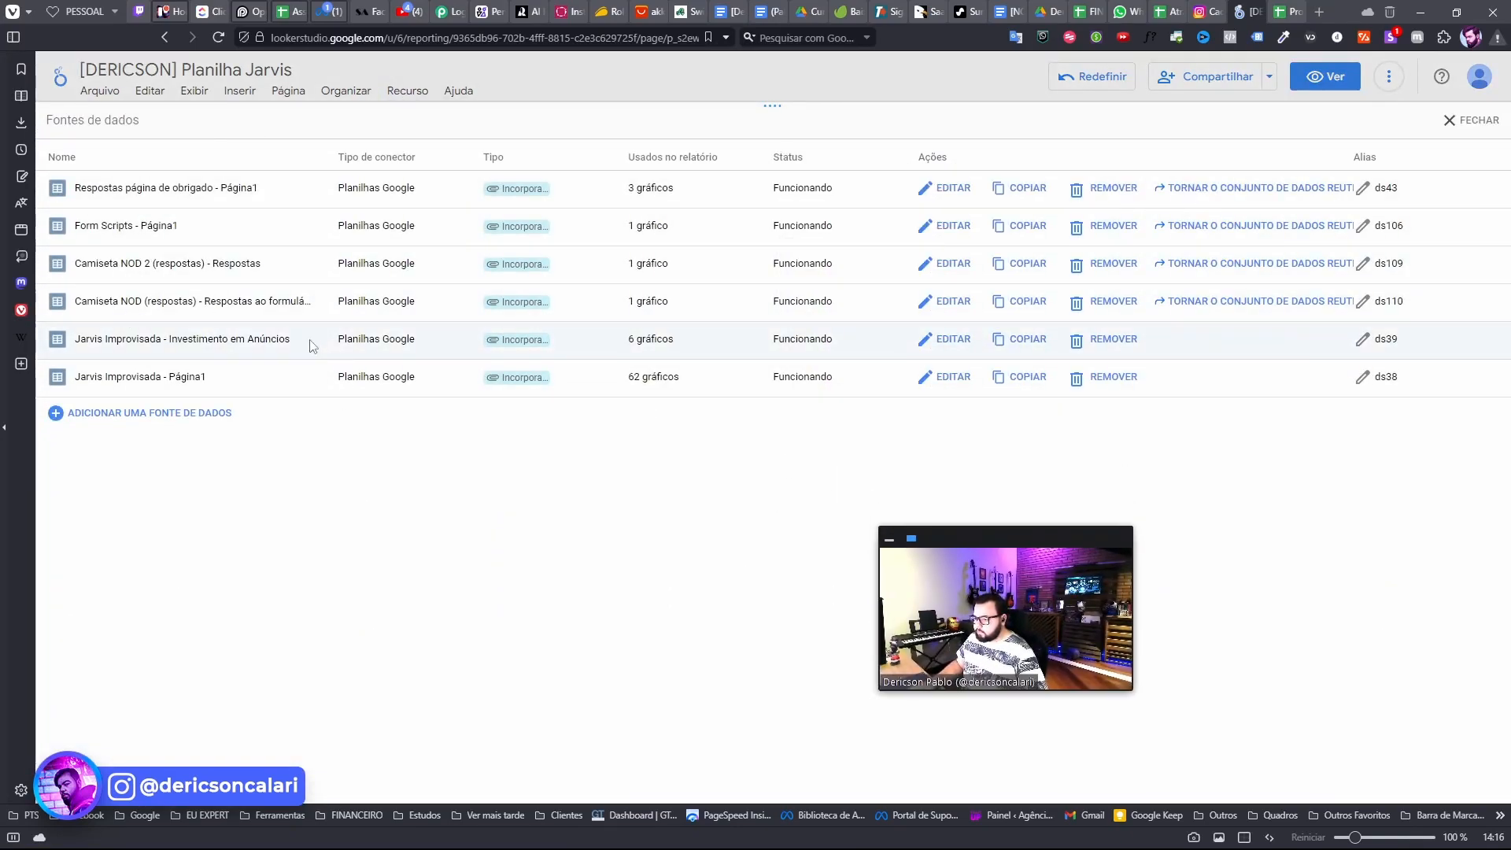
click(953, 341)
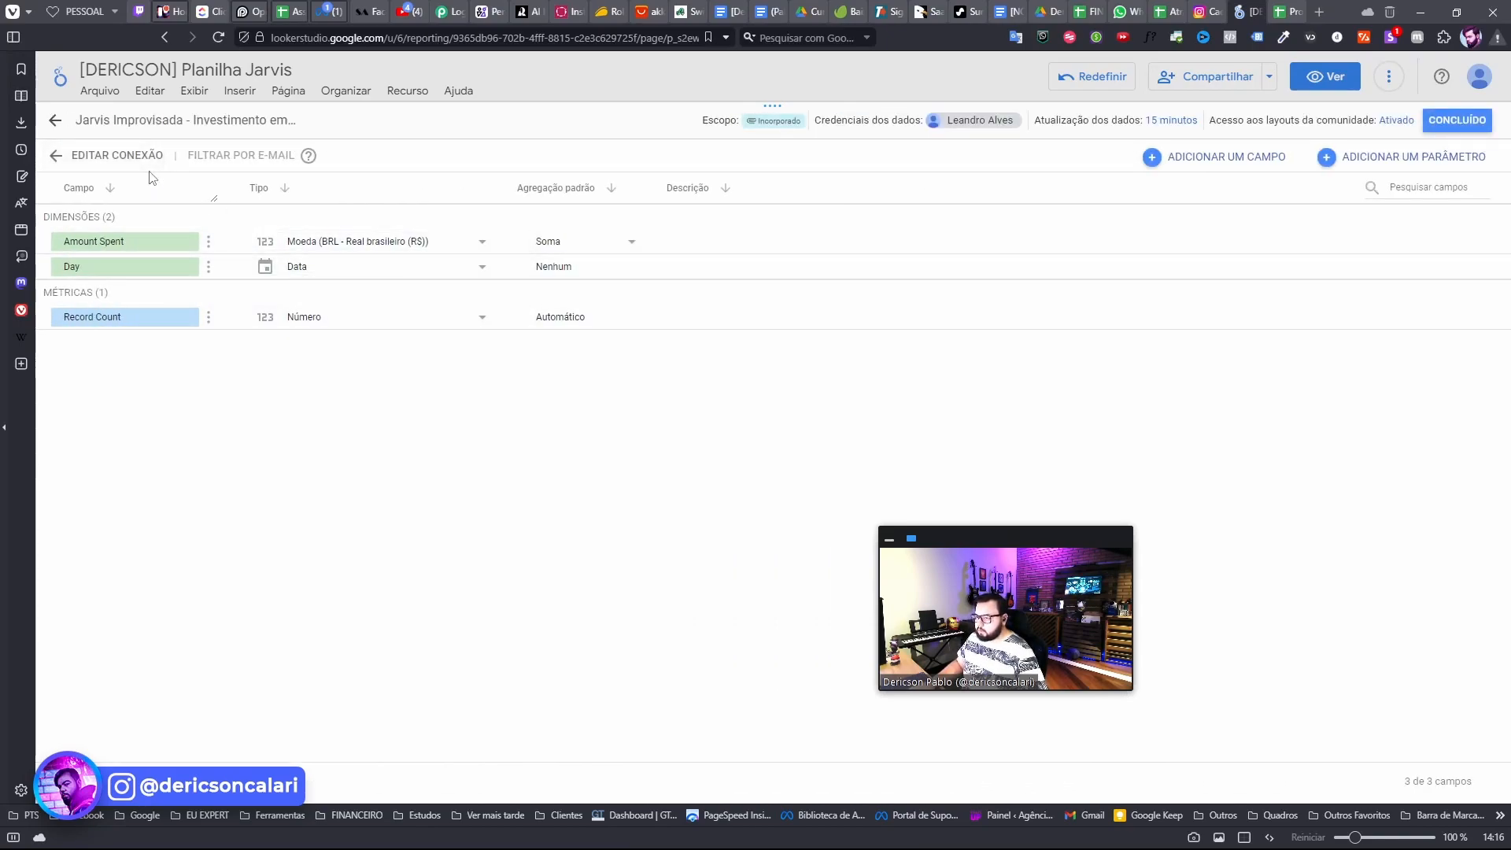
click(72, 157)
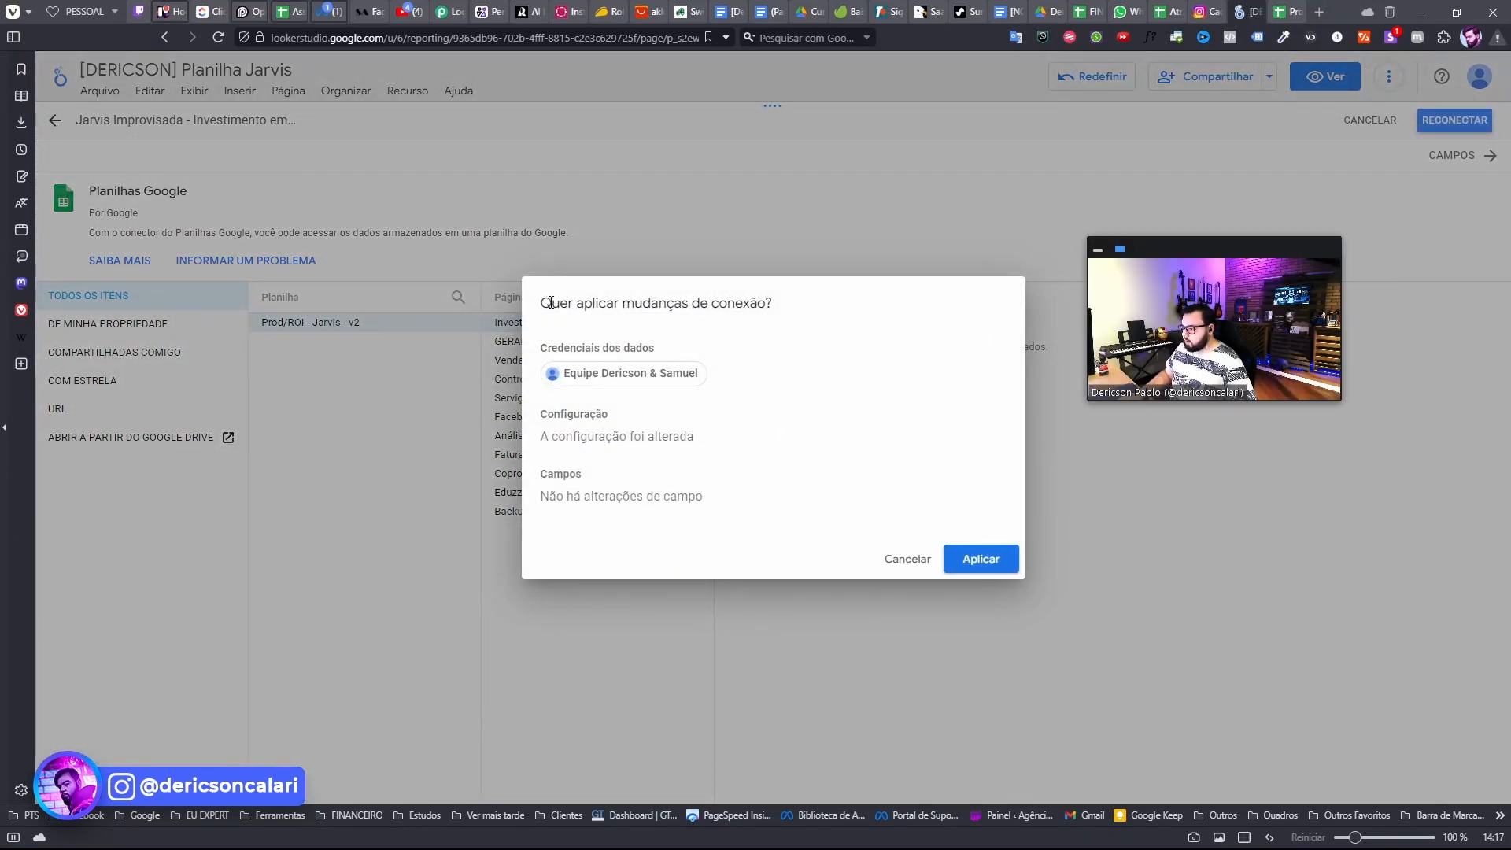
drag(550, 303, 729, 303)
click(608, 304)
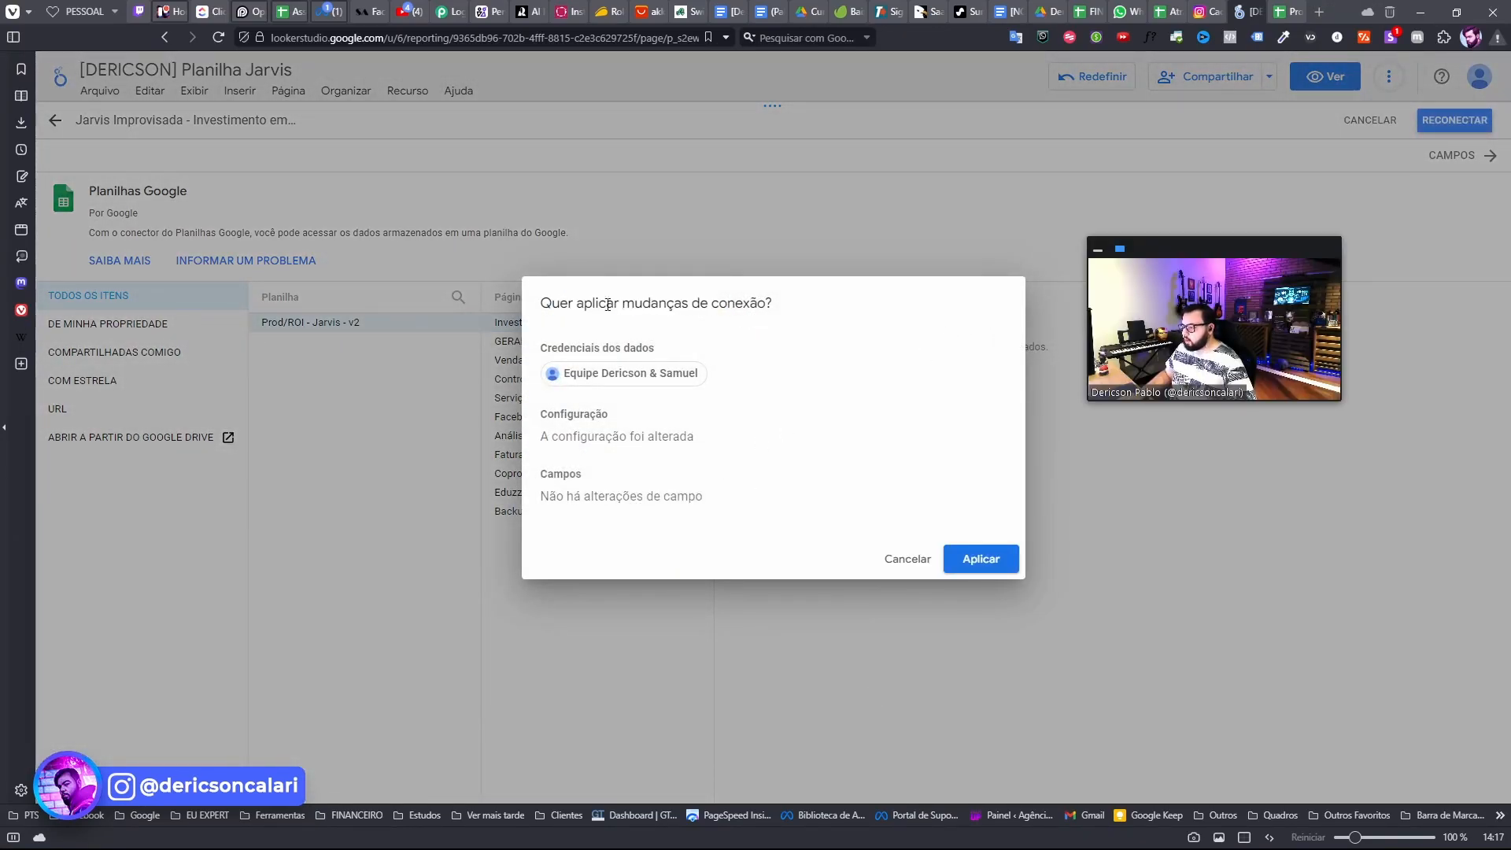
click(1009, 572)
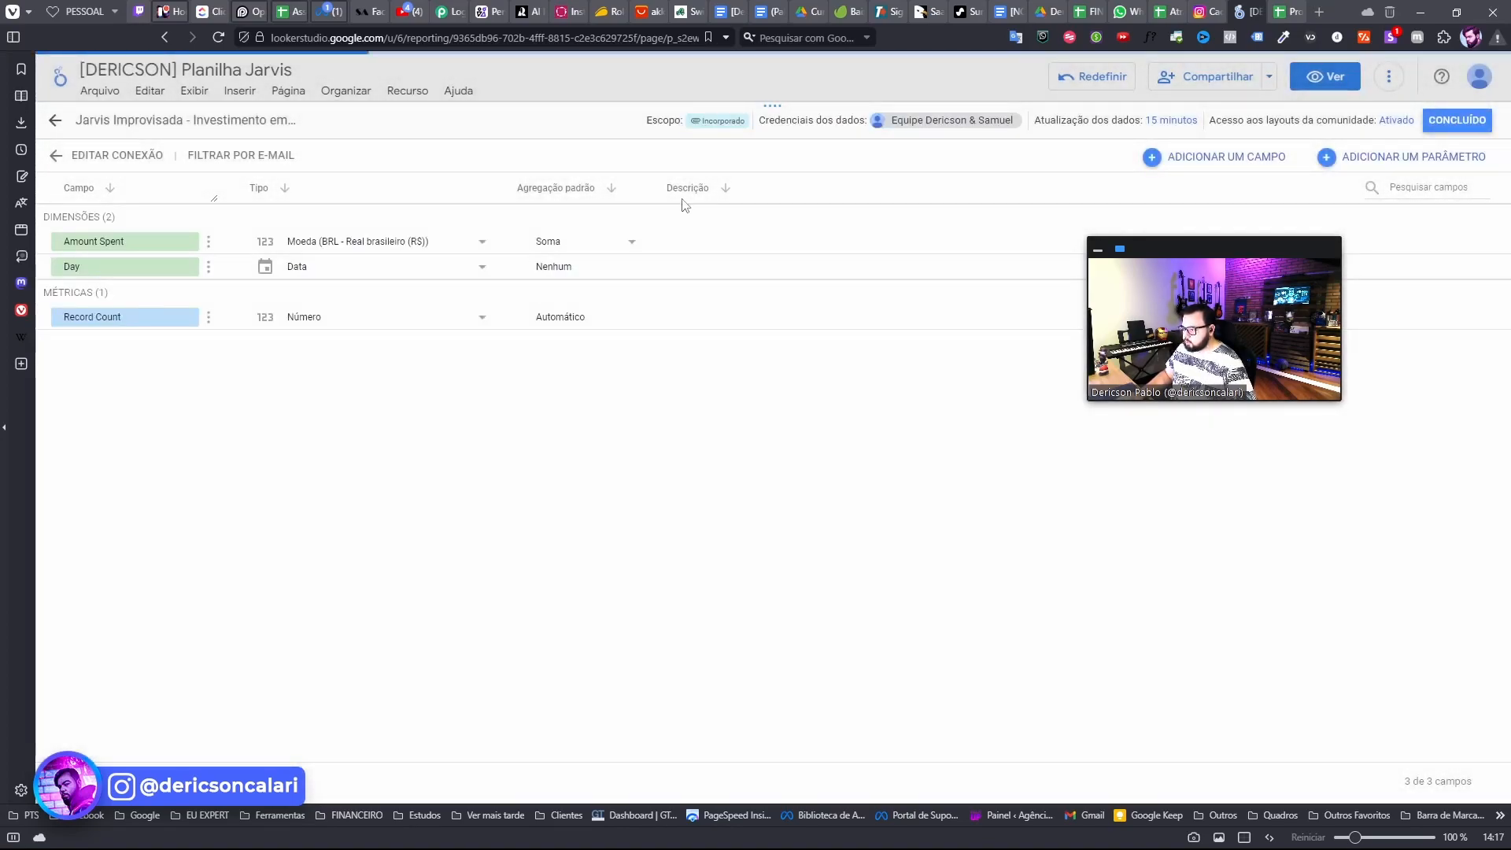
click(1457, 120)
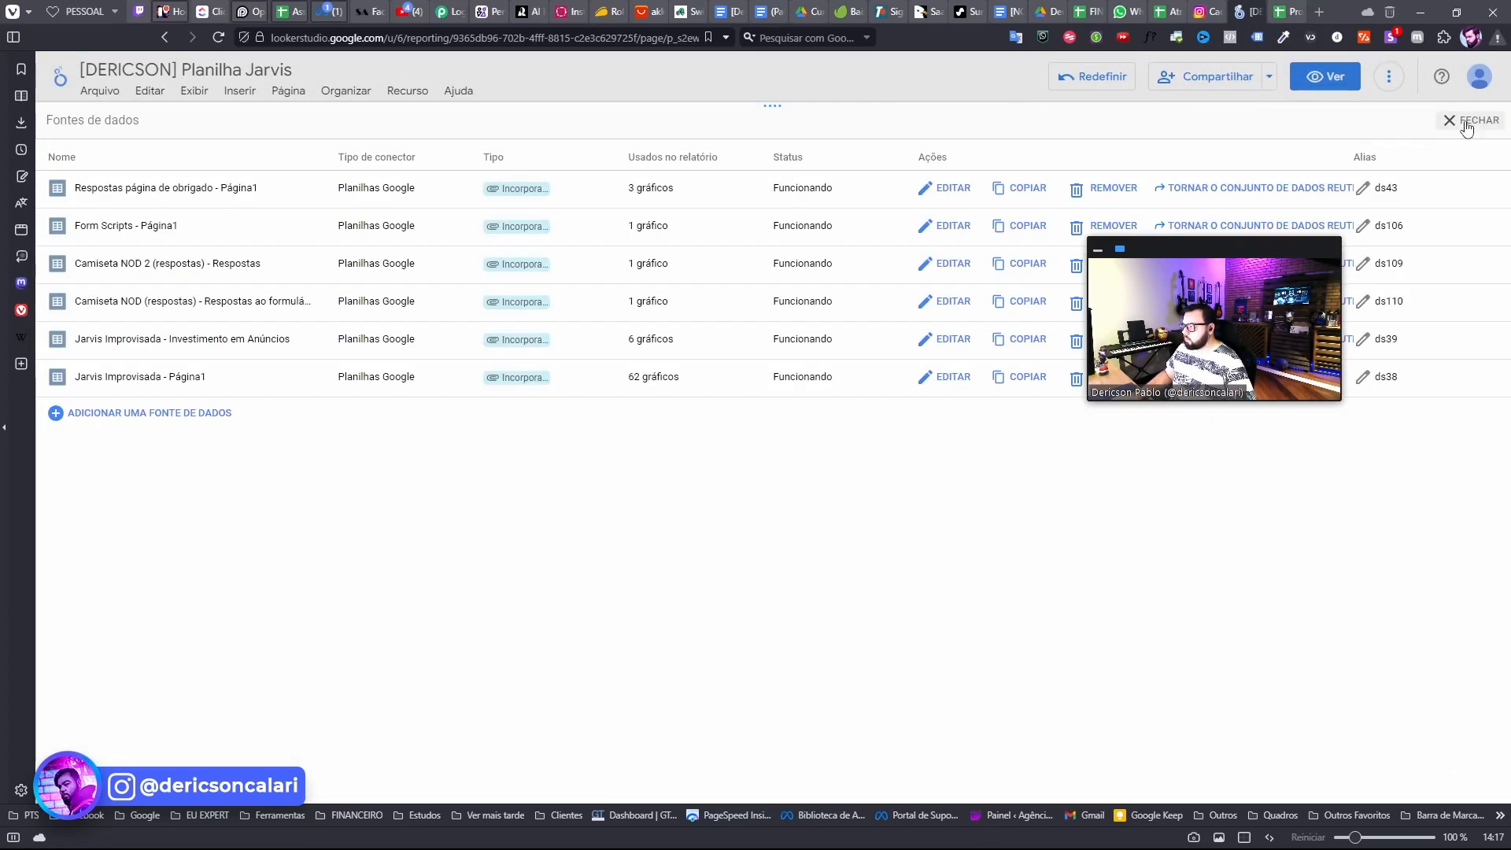
click(1466, 122)
- Reload the report and check the CPA, ROAS, Amount Spent and Lucro scorecards
click(219, 37)
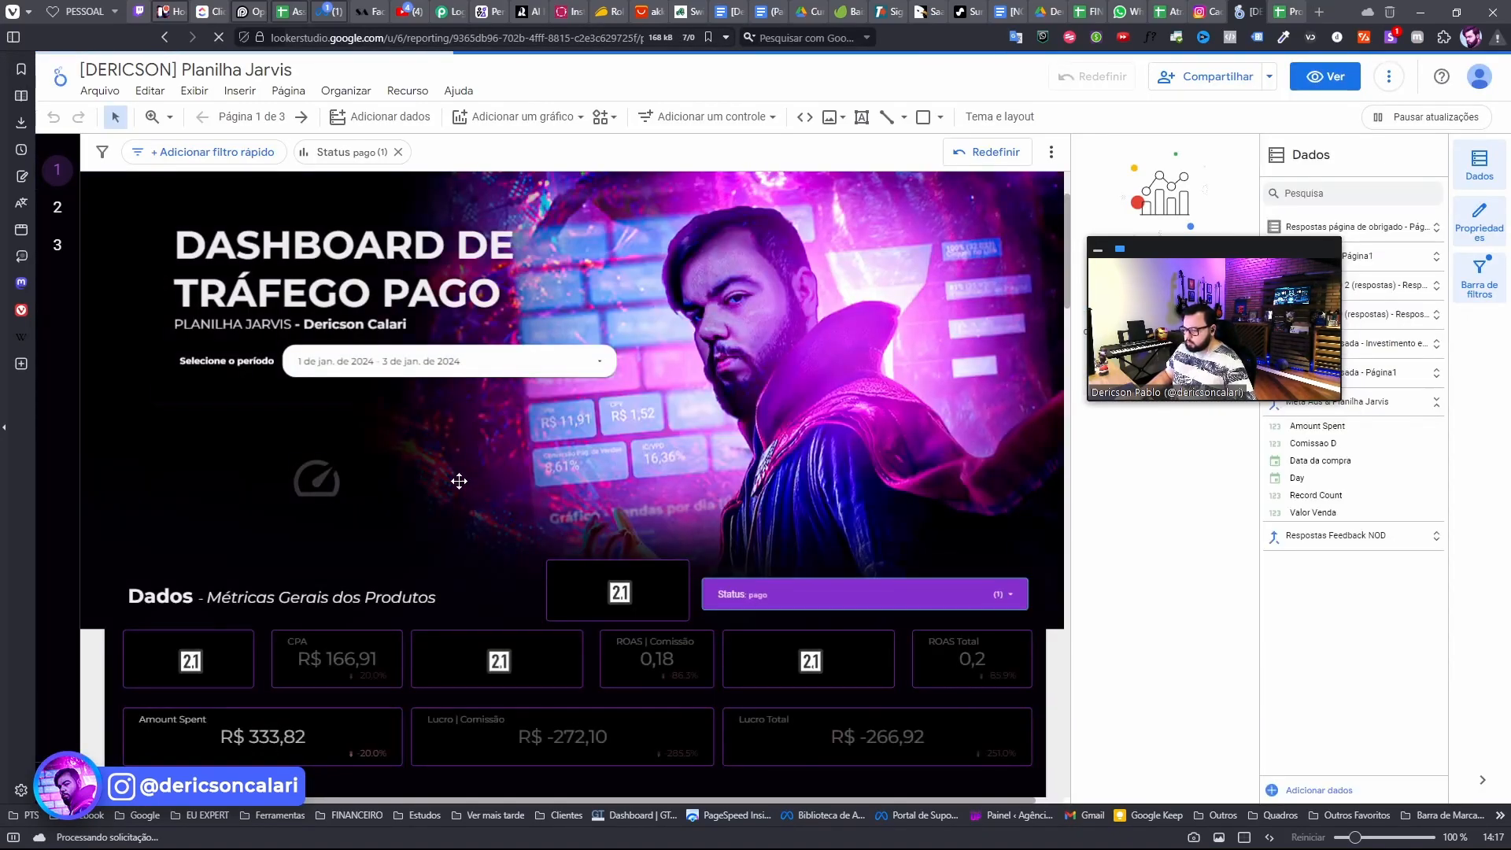
scroll(469, 476, down, 3)
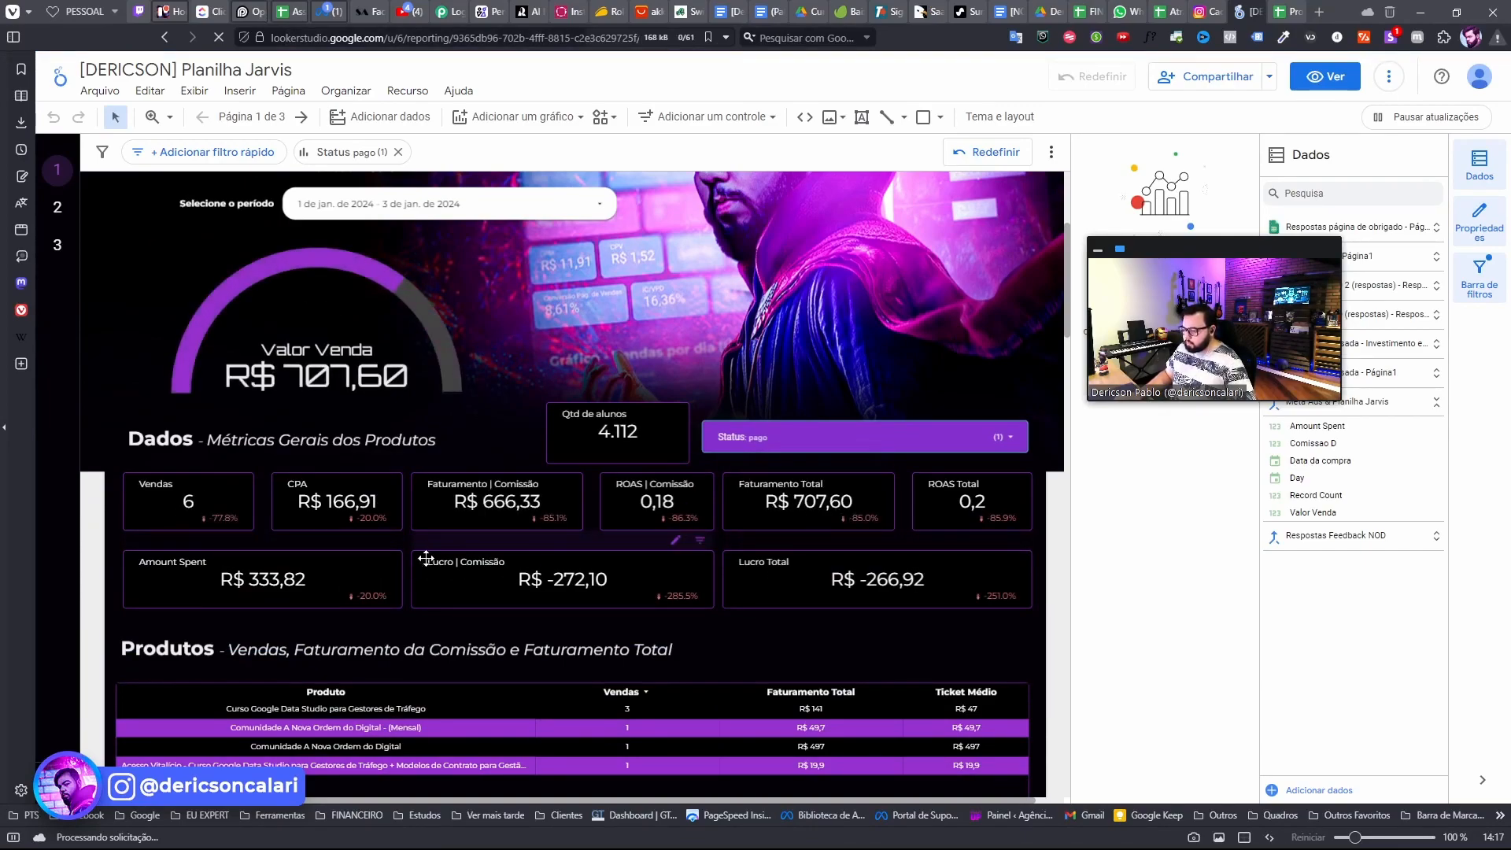
scroll(268, 375, up, 2)
scroll(498, 511, down, 1)
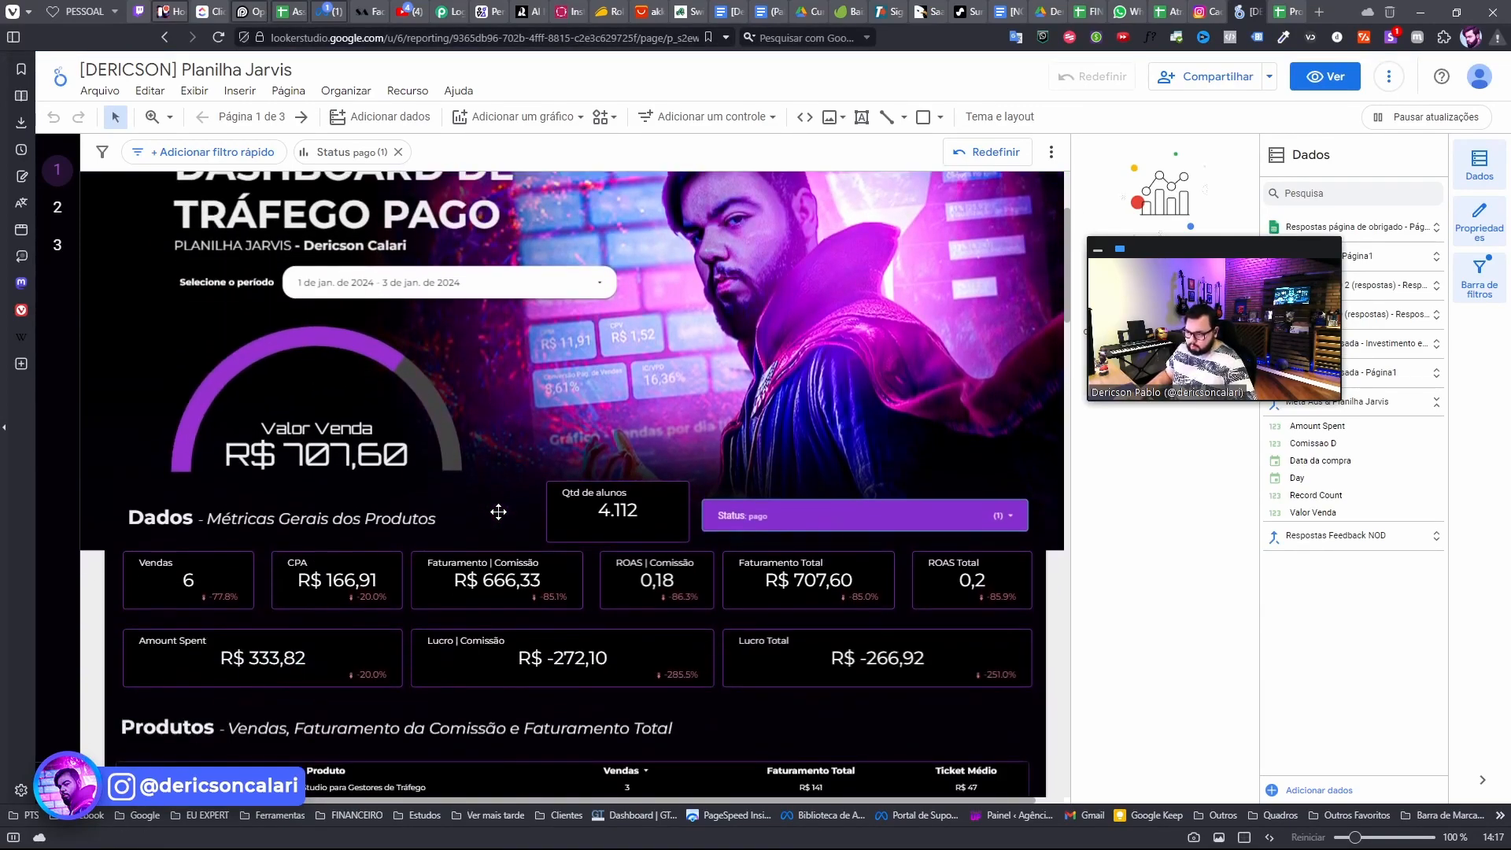